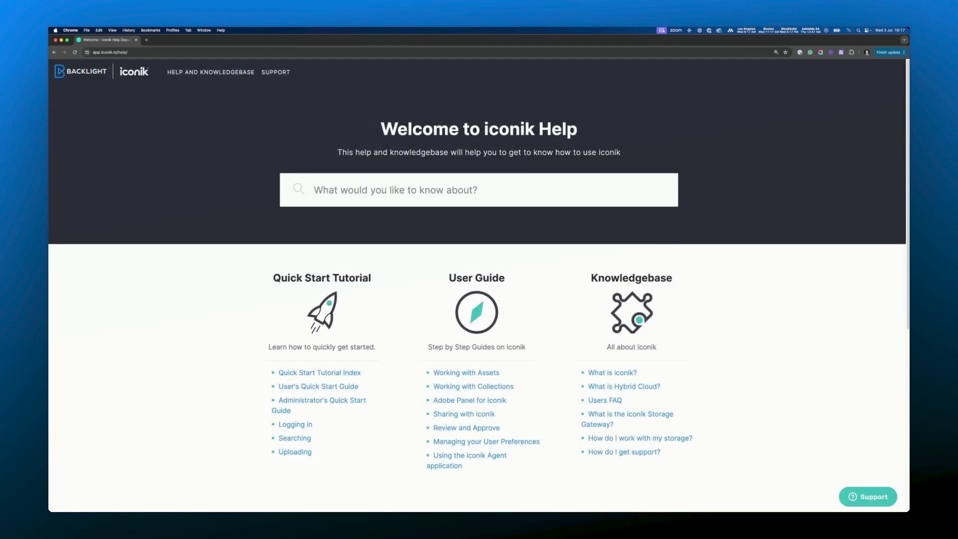
Step: Search iconik Help for 'Installing ISG on Mac OS' and open the ISG on Mac OS article
{"action": "left_click", "coordinate": [314, 189]}
{"action": "type", "text": "Installing ISG on Mac "}
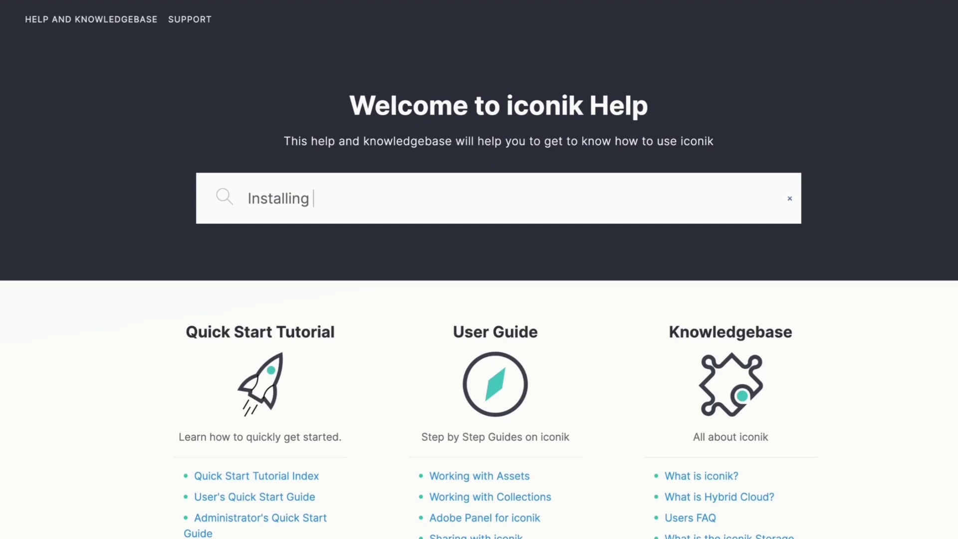
{"action": "type", "text": "OS"}
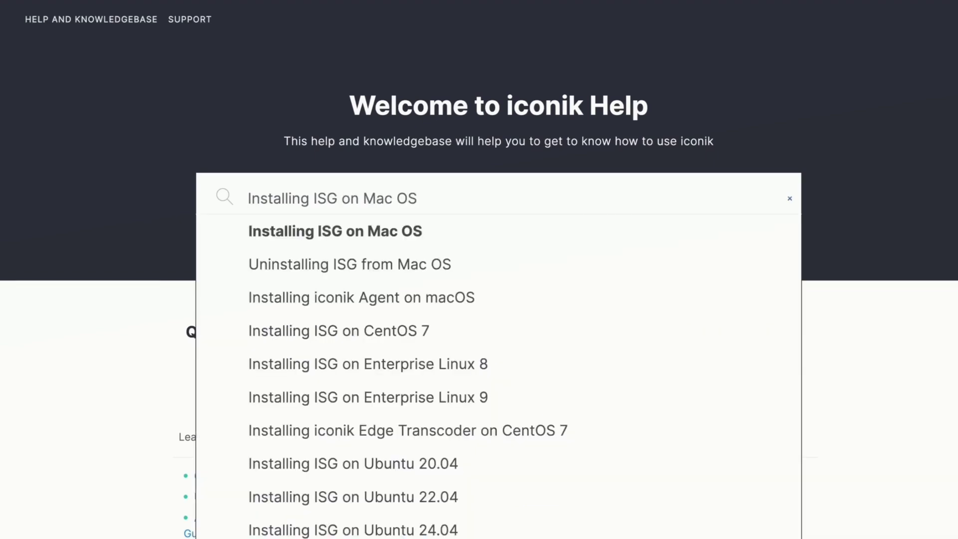
{"action": "left_click", "coordinate": [441, 225]}
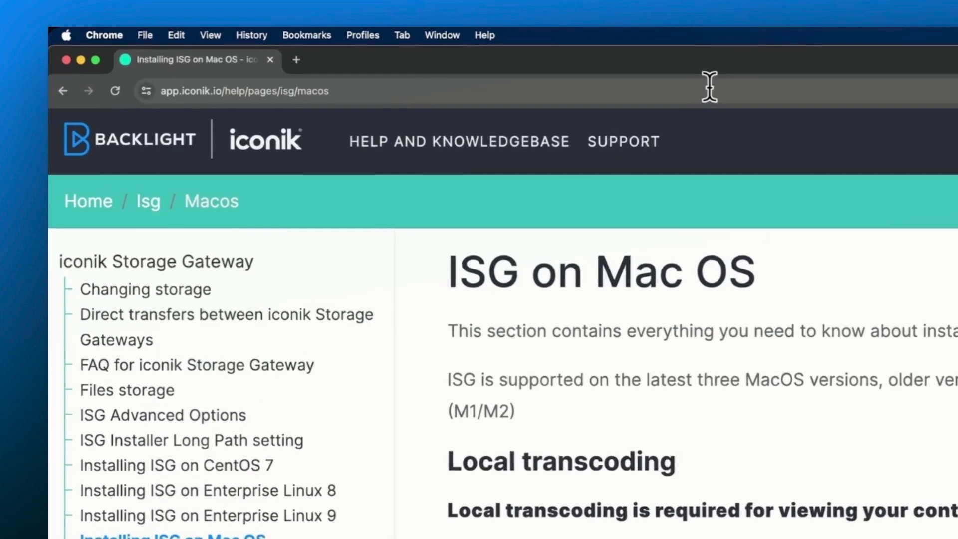
Step: Load the Homebrew website at brew.sh in Chrome
{"action": "left_click", "coordinate": [309, 51]}
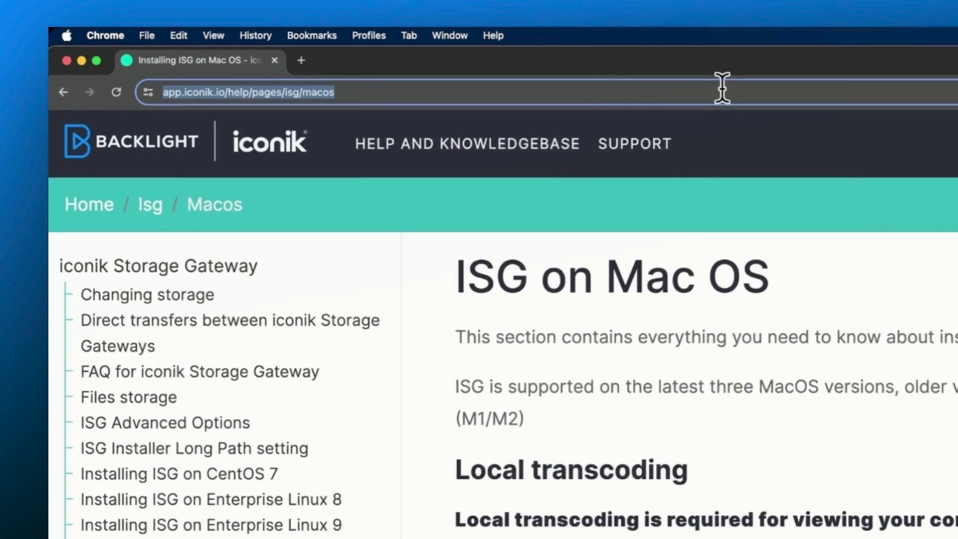
{"action": "type", "text": "brew.sh"}
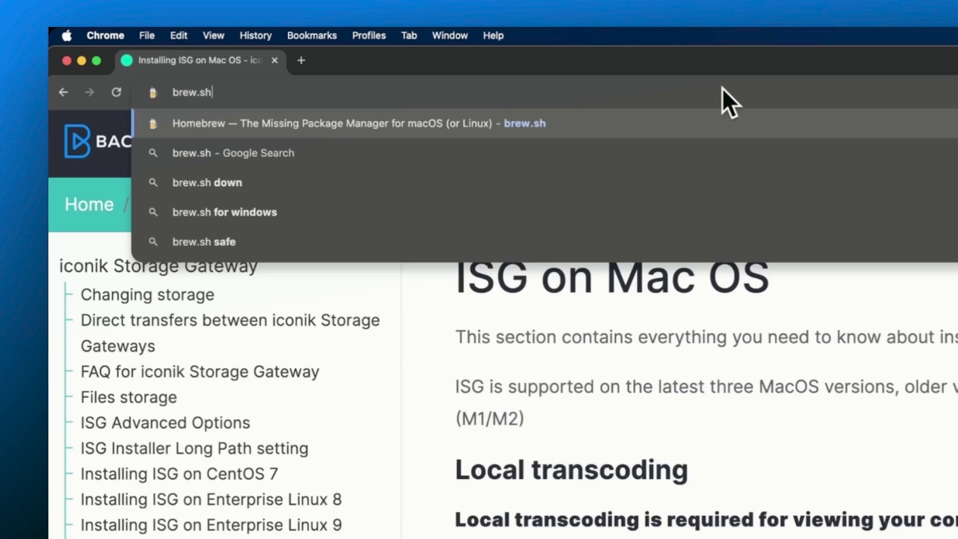
{"action": "key", "text": "Return"}
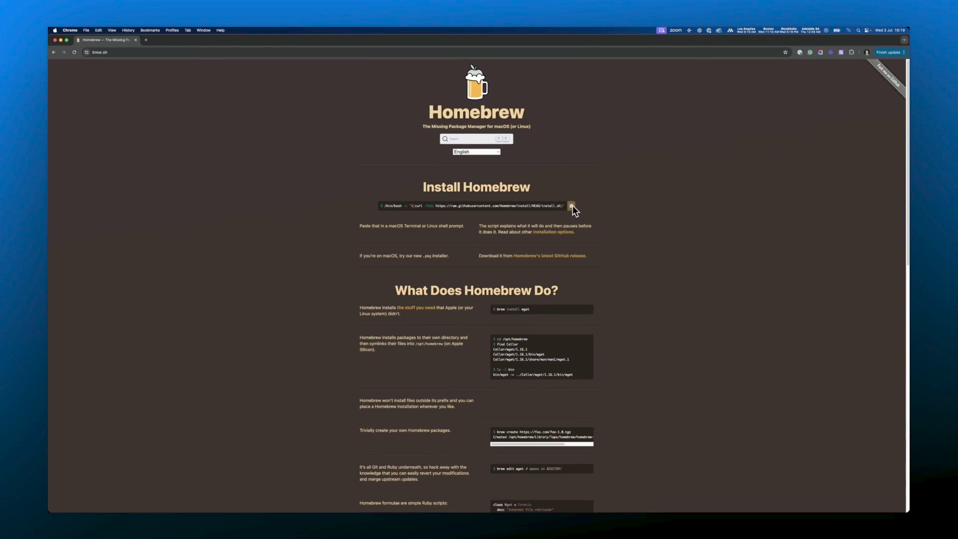
Step: Launch Terminal from Spotlight, then centre and enlarge its window
{"action": "left_click", "coordinate": [857, 29]}
{"action": "type", "text": "terminal"}
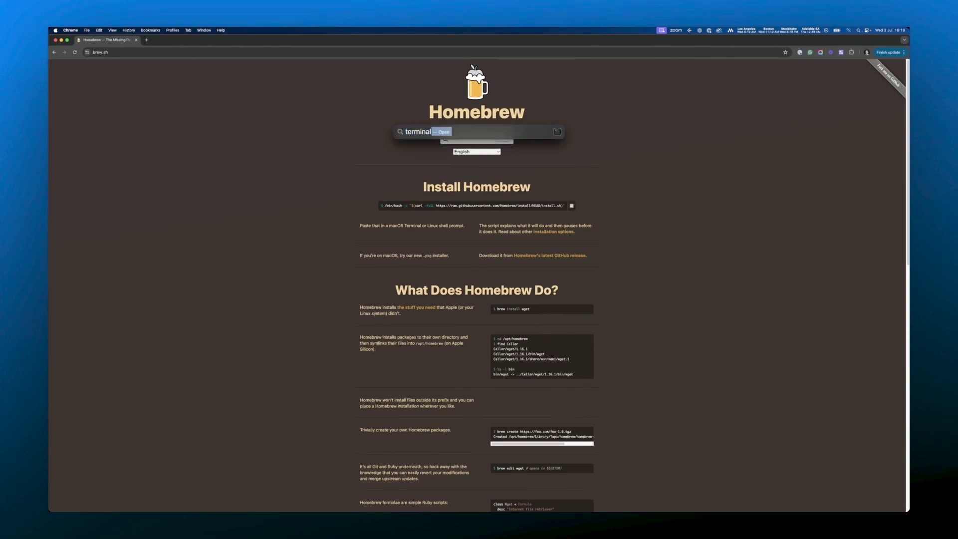
{"action": "key", "text": "Return"}
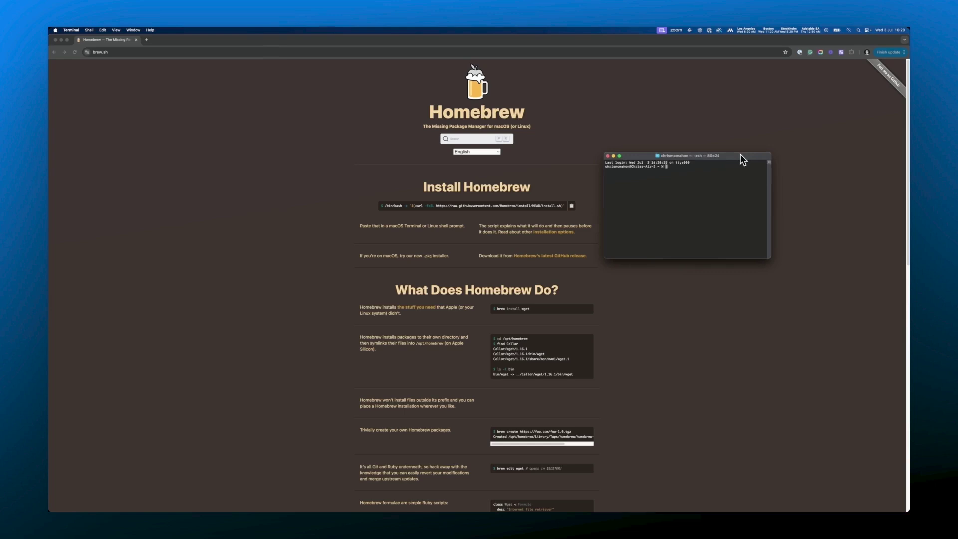
{"action": "left_click_drag", "start_coordinate": [740, 154], "coordinate": [463, 149]}
{"action": "left_click_drag", "start_coordinate": [492, 252], "coordinate": [668, 348]}
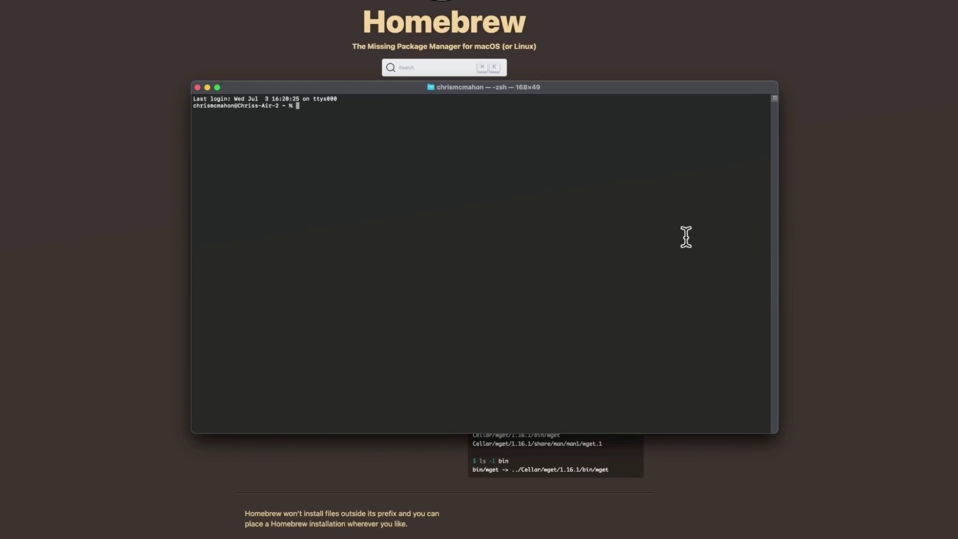
Step: Run the pasted Homebrew install command, authorising with the admin password, until installation succeeds
{"action": "type", "text": "/bin/bash -c \"$(curl -fsSL https://raw.githubusercontent.com/Homebrew/install/HEAD/install.sh)\""}
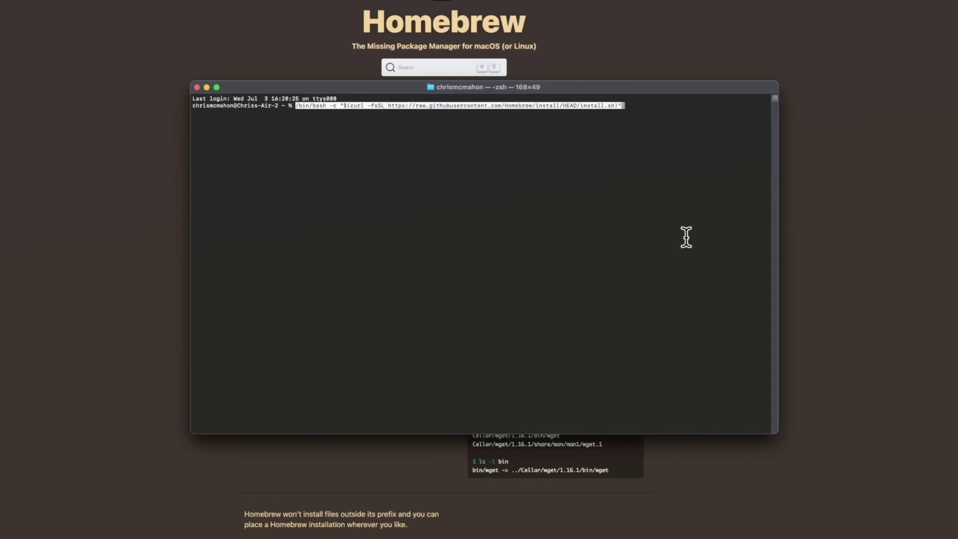
{"action": "key", "text": "Return"}
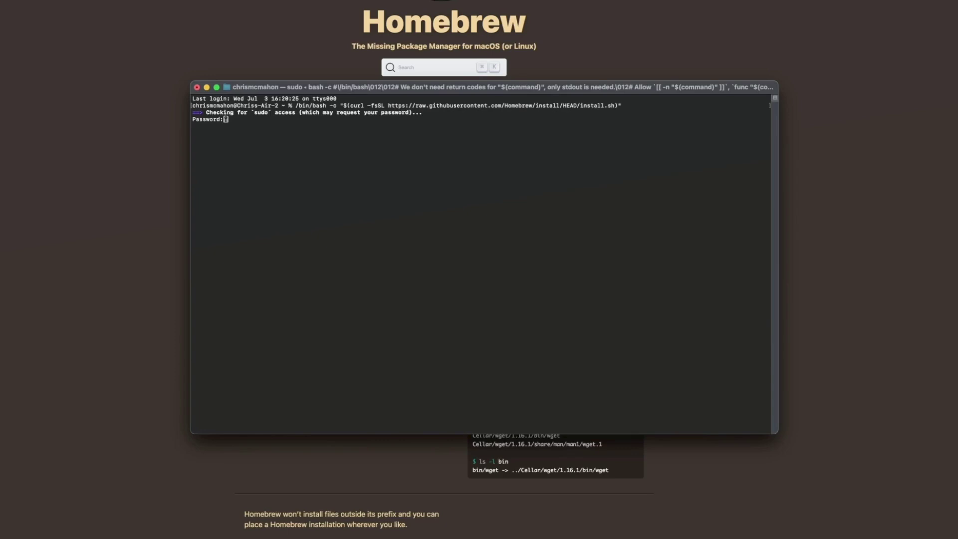
{"action": "key", "text": "Return"}
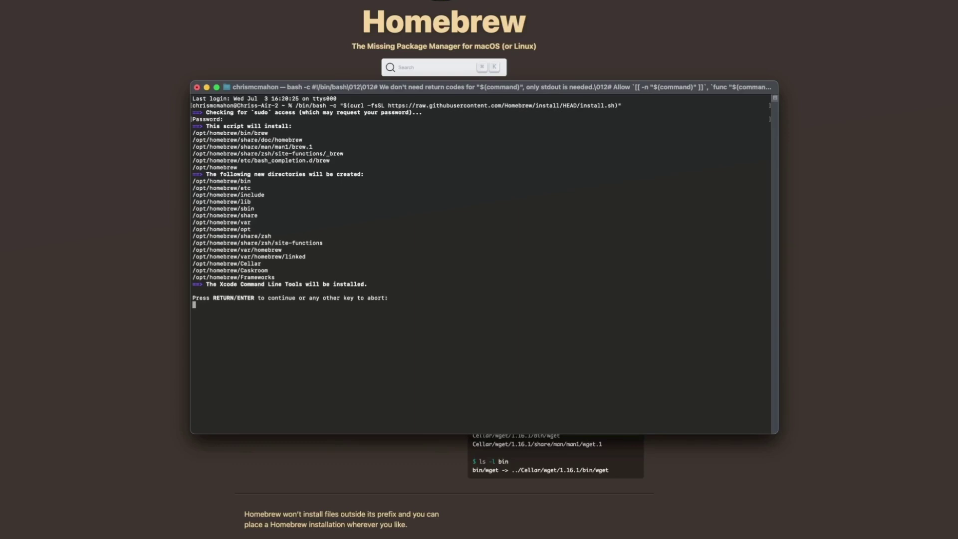
{"action": "key", "text": "Return"}
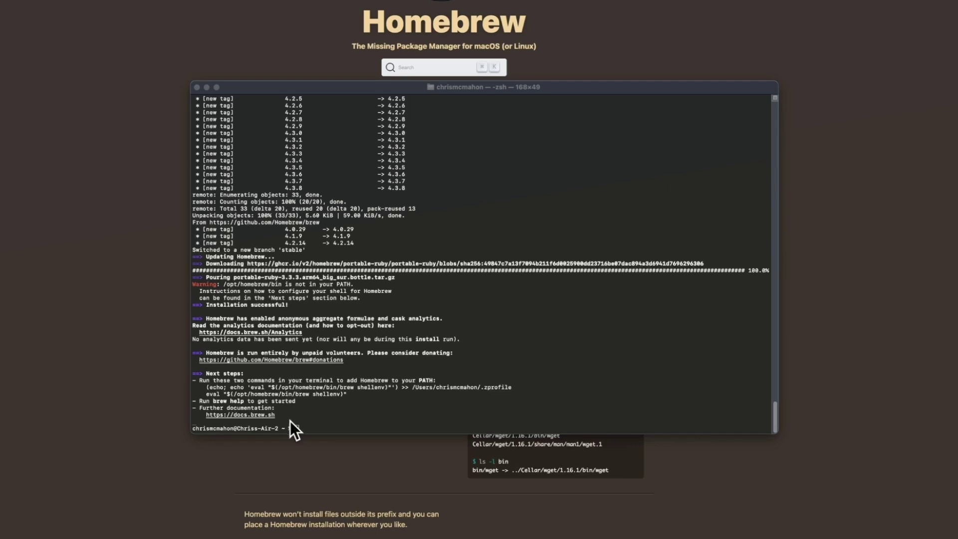
Step: Copy the two Next steps shellenv commands and run them to add Homebrew to PATH via .zprofile
{"action": "left_click", "coordinate": [293, 427]}
{"action": "left_click_drag", "start_coordinate": [293, 428], "coordinate": [192, 428]}
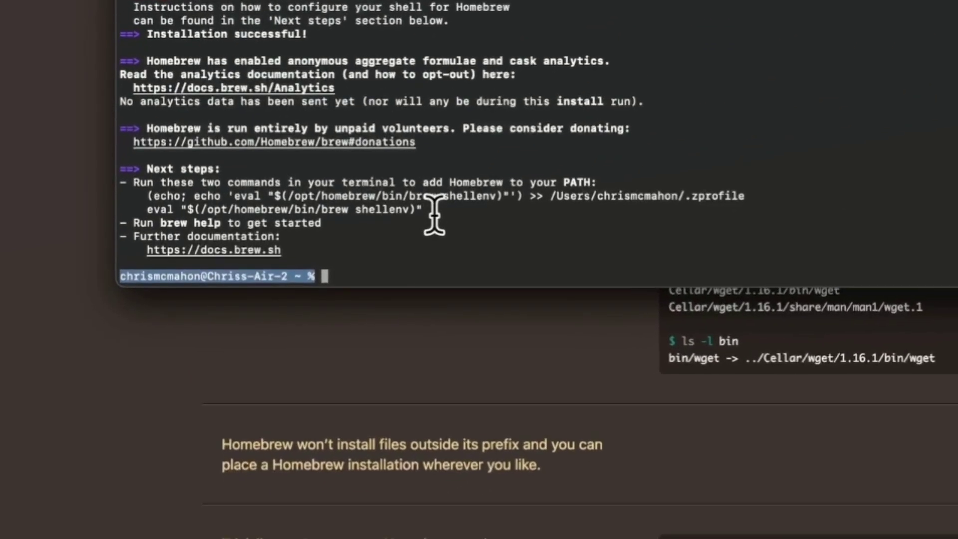
{"action": "left_click_drag", "start_coordinate": [423, 209], "coordinate": [137, 205]}
{"action": "key", "text": "super+c"}
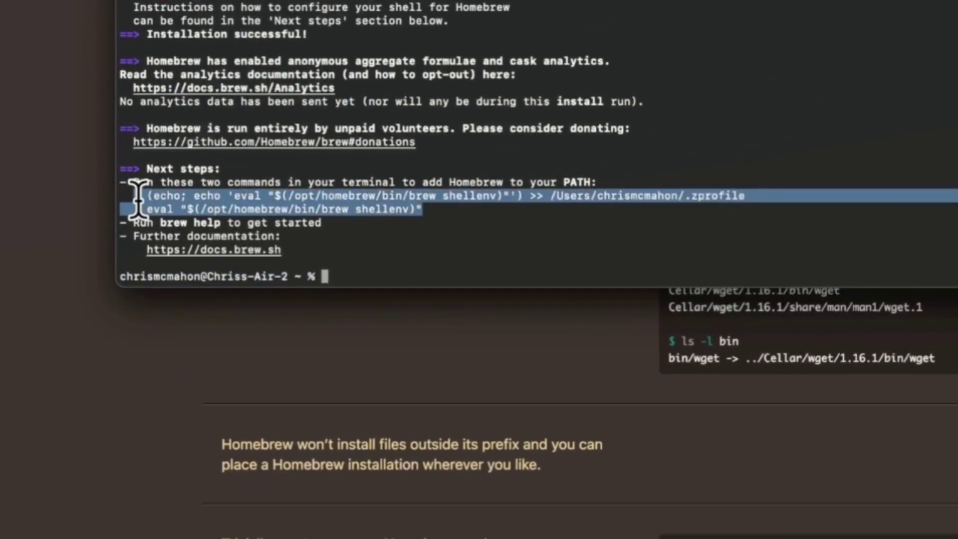
{"action": "right_click", "coordinate": [149, 204]}
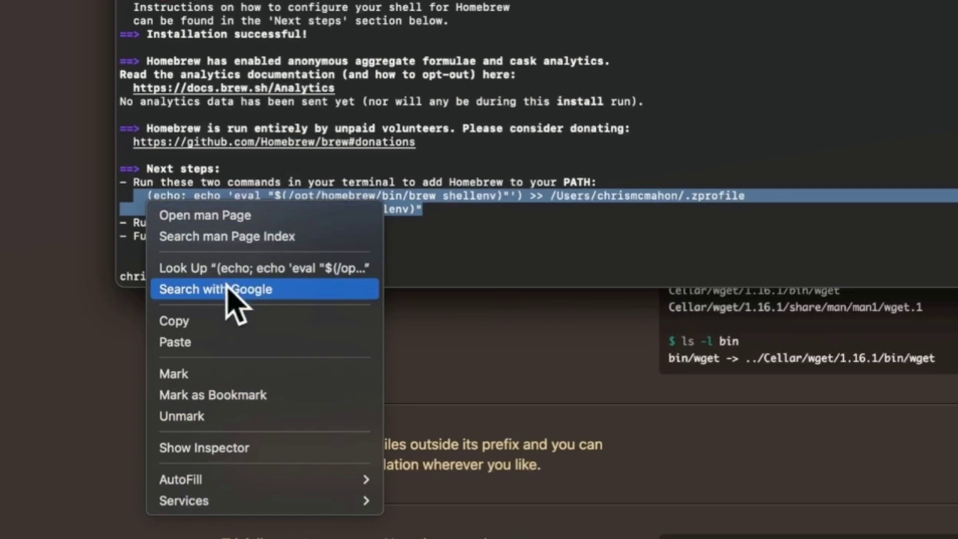
{"action": "left_click", "coordinate": [249, 319]}
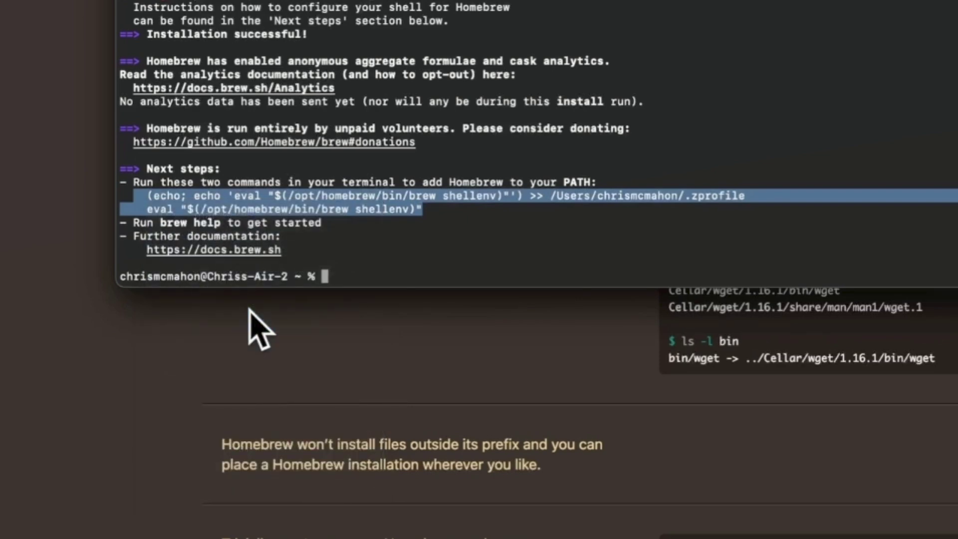
{"action": "left_click", "coordinate": [352, 274]}
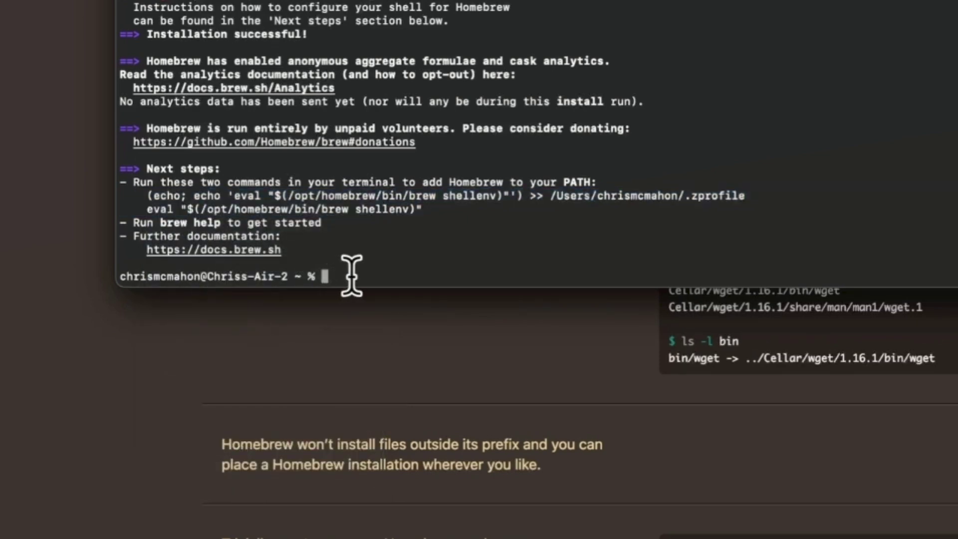
{"action": "right_click", "coordinate": [351, 274]}
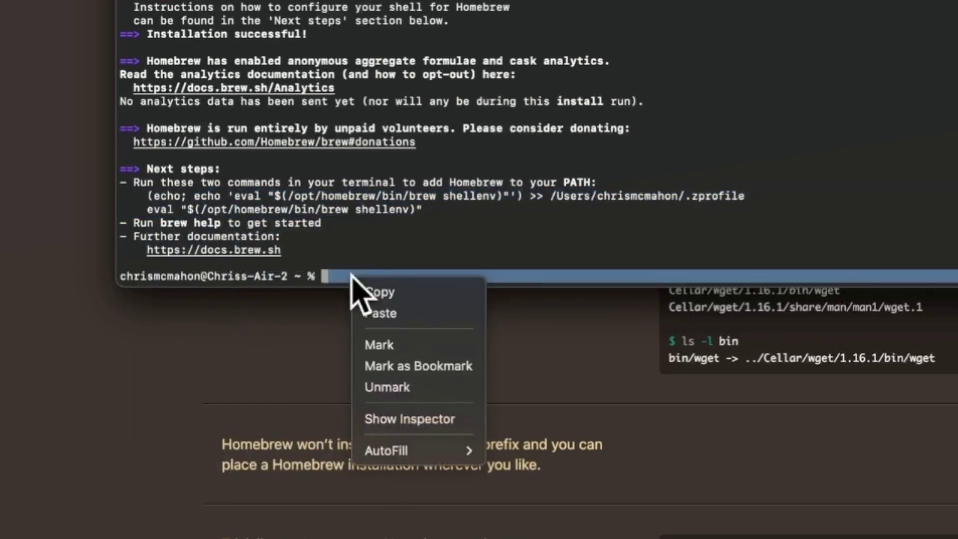
{"action": "left_click", "coordinate": [410, 313]}
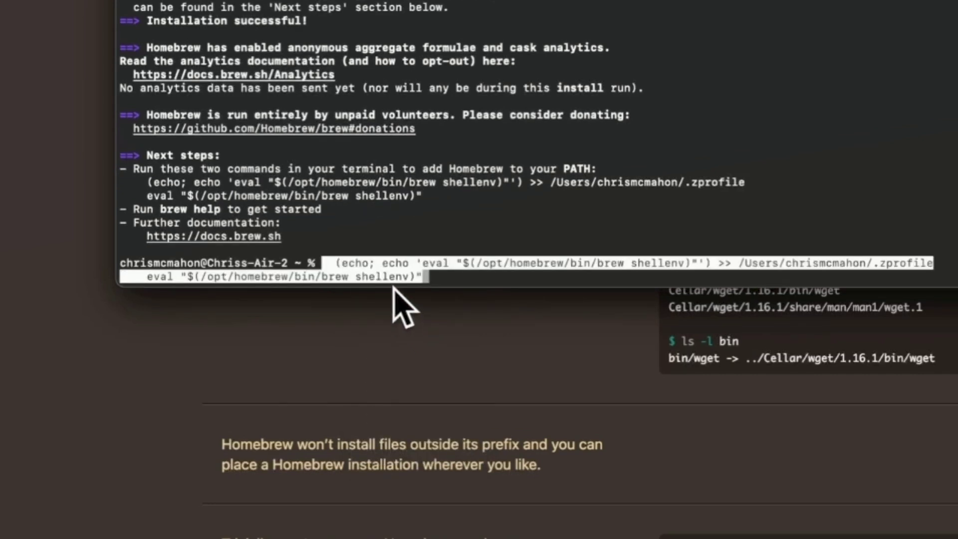
{"action": "key", "text": "Return"}
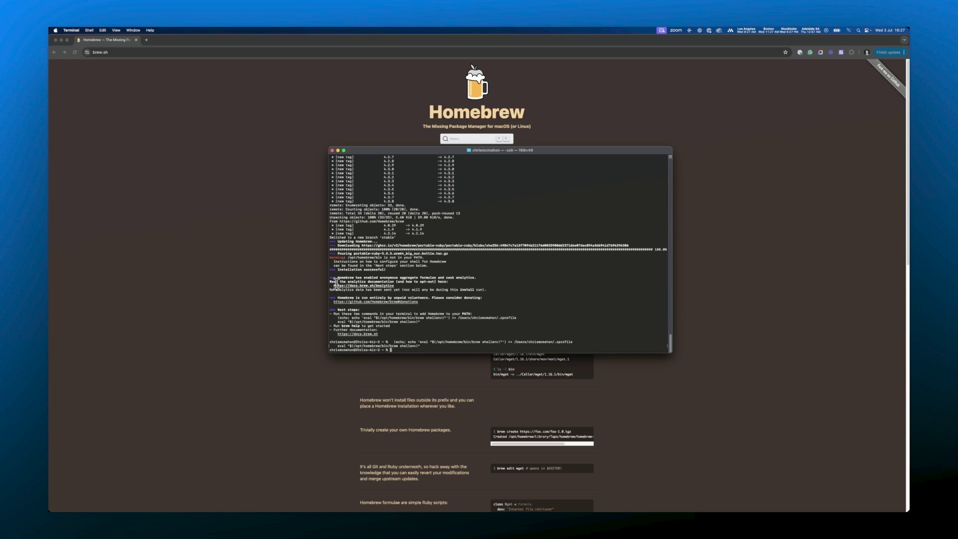
Step: Back in the ISG on Mac OS article, copy the brew install command for ffmpeg, imagemagick and the other tools
{"action": "left_click", "coordinate": [55, 53]}
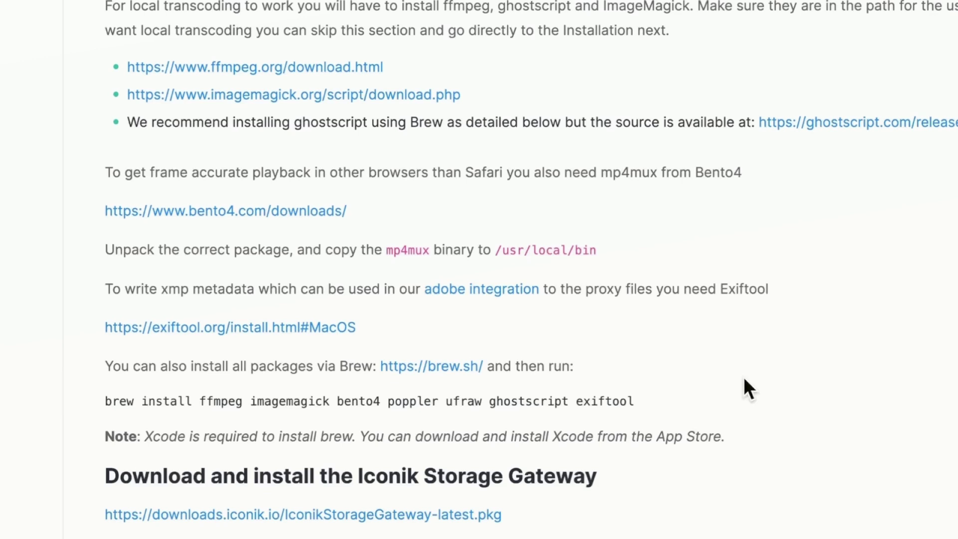
{"action": "left_click_drag", "start_coordinate": [642, 403], "coordinate": [105, 406]}
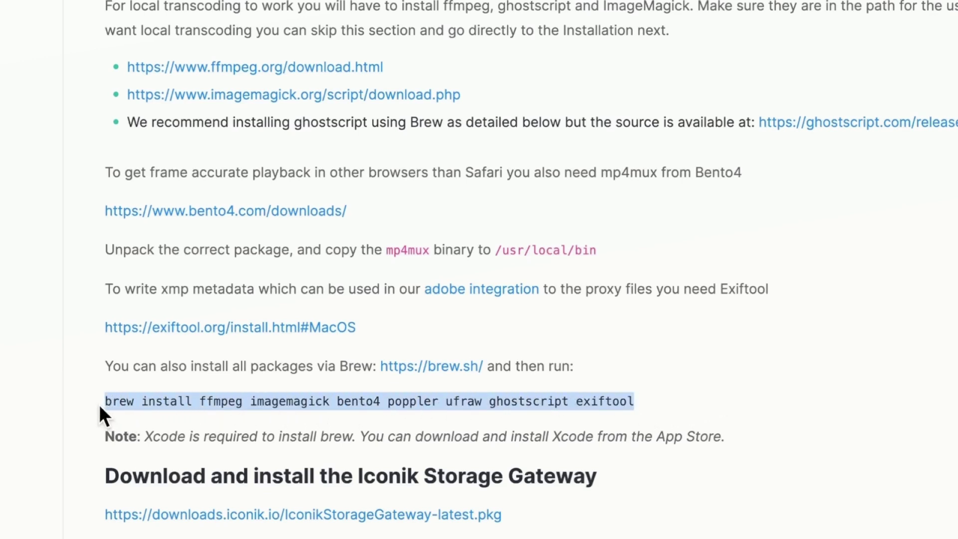
{"action": "right_click", "coordinate": [322, 405]}
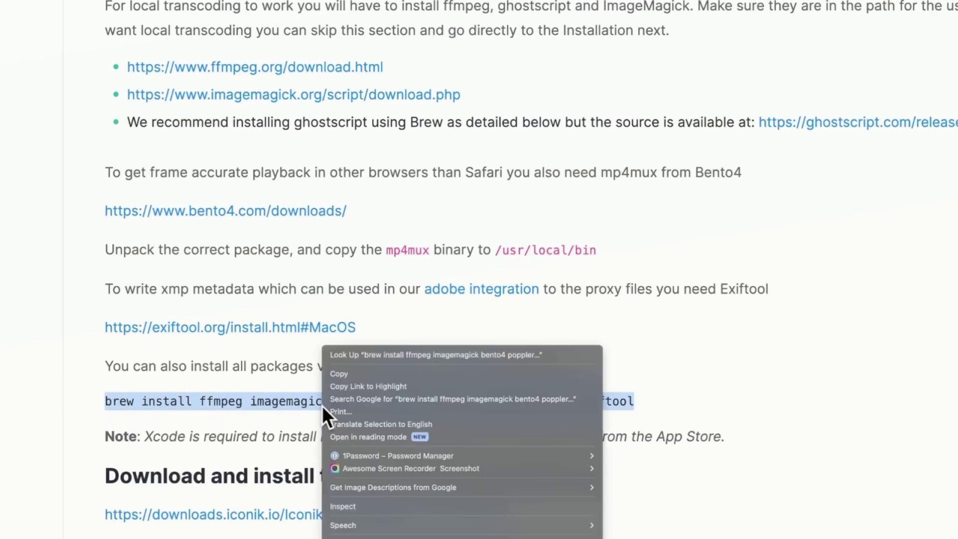
{"action": "left_click", "coordinate": [381, 373]}
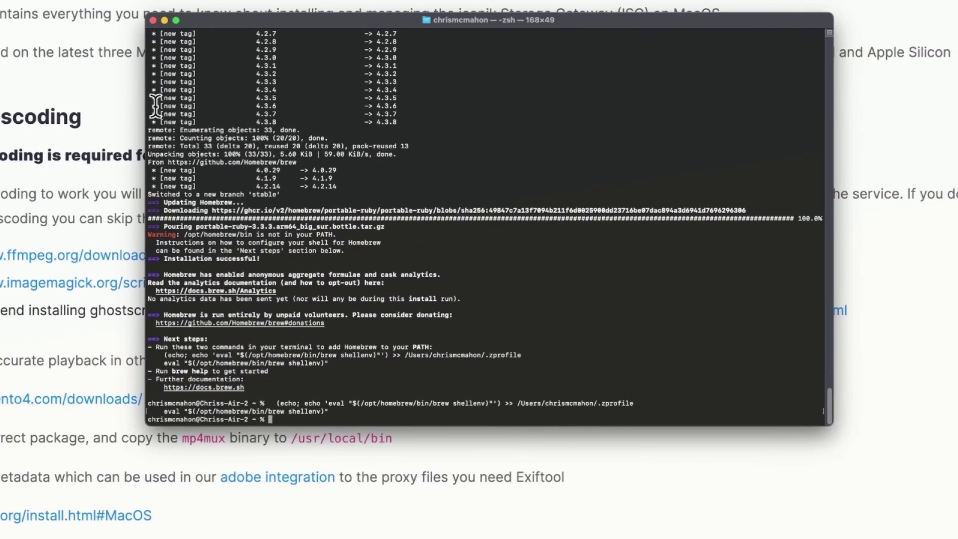
Step: Paste and run the brew install command for ffmpeg, imagemagick, bento4, poppler, ufraw, ghostscript and exiftool
{"action": "right_click", "coordinate": [273, 420]}
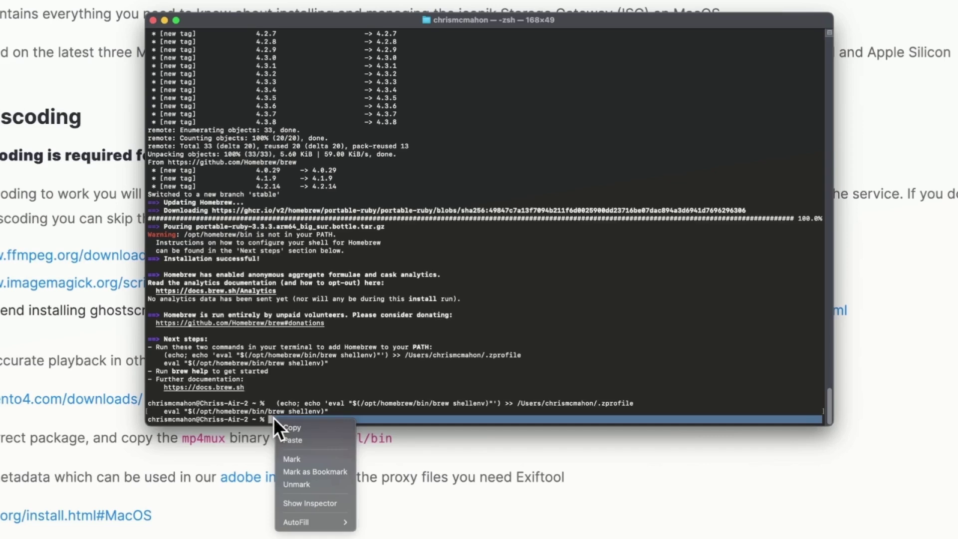
{"action": "left_click", "coordinate": [337, 438]}
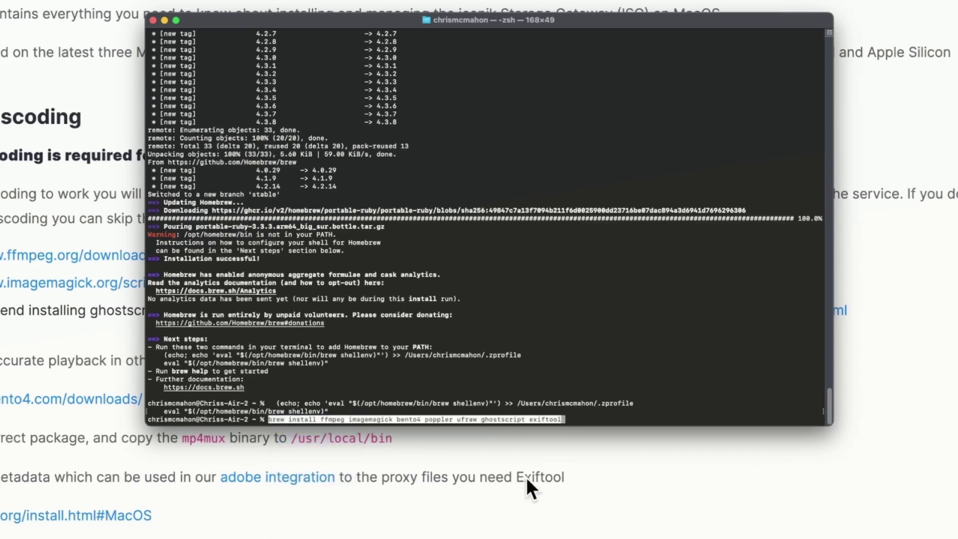
{"action": "key", "text": "Return"}
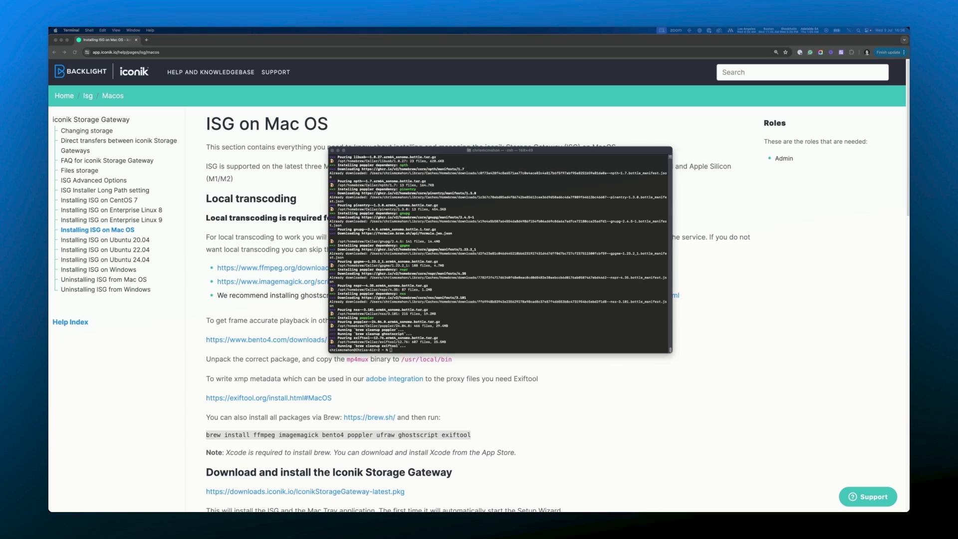
Step: Download IconikStorageGateway-latest.pkg from the help page and open it from Downloads in Installer, centred on screen
{"action": "key", "text": "super+Tab"}
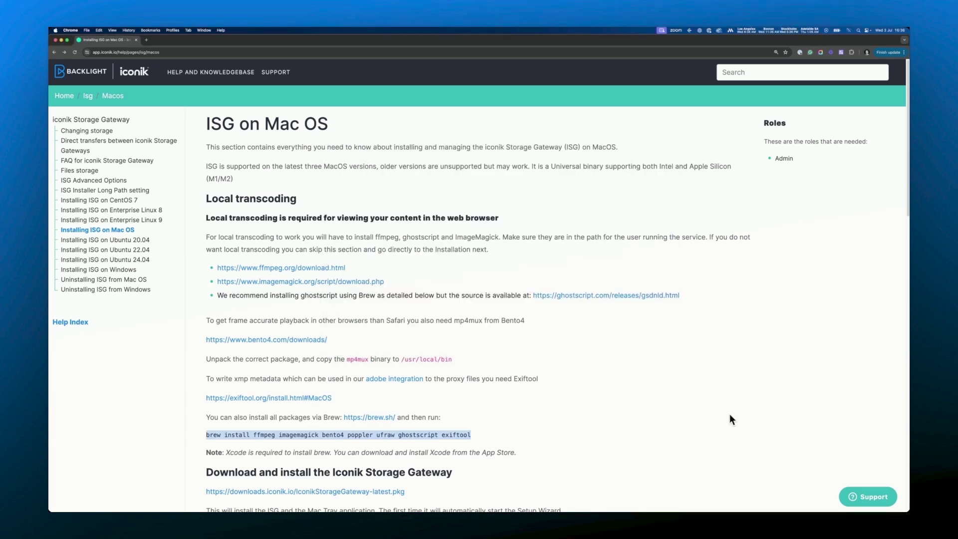
{"action": "scroll", "coordinate": [698, 414], "scroll_direction": "down", "scroll_amount": 3}
{"action": "scroll", "coordinate": [679, 408], "scroll_direction": "down", "scroll_amount": 5}
{"action": "left_click", "coordinate": [681, 410]}
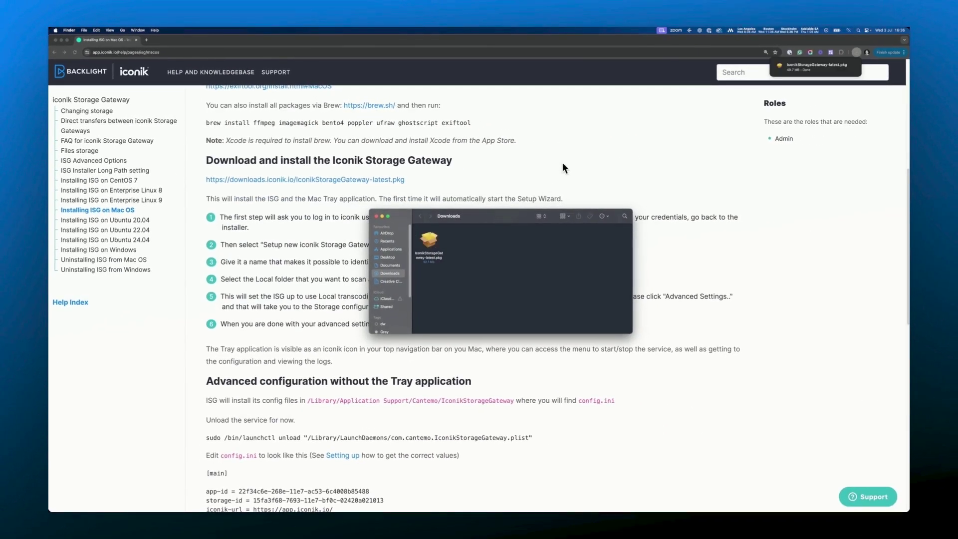
{"action": "left_click", "coordinate": [441, 255]}
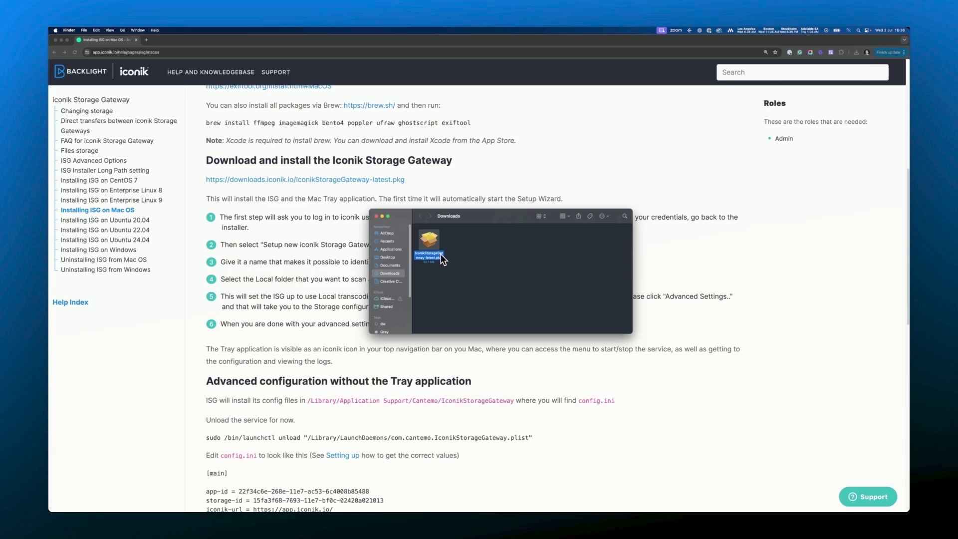
{"action": "double_click", "coordinate": [441, 254]}
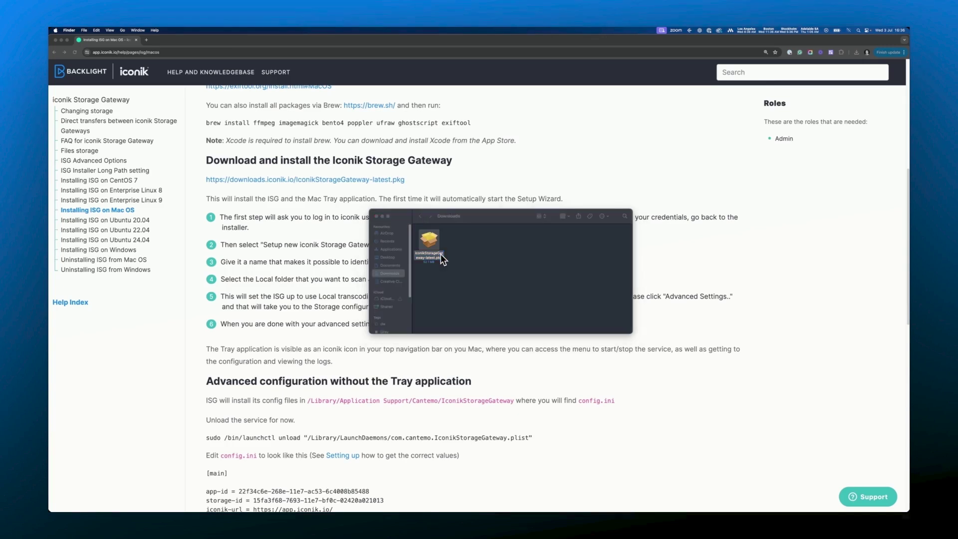
{"action": "left_click_drag", "start_coordinate": [132, 38], "coordinate": [466, 212]}
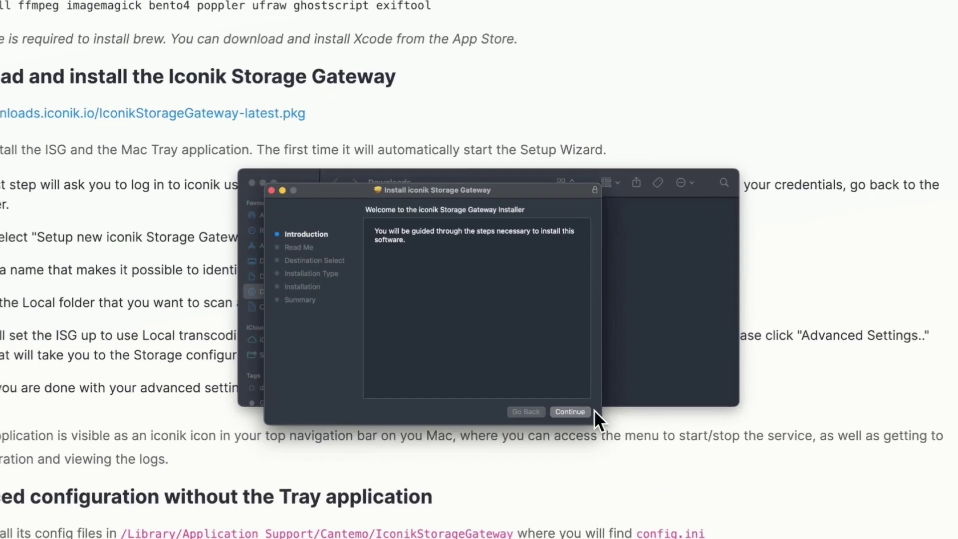
Step: Install iconik Storage Gateway for all users on Macintosh HD, authorising with the admin password
{"action": "left_click", "coordinate": [552, 337]}
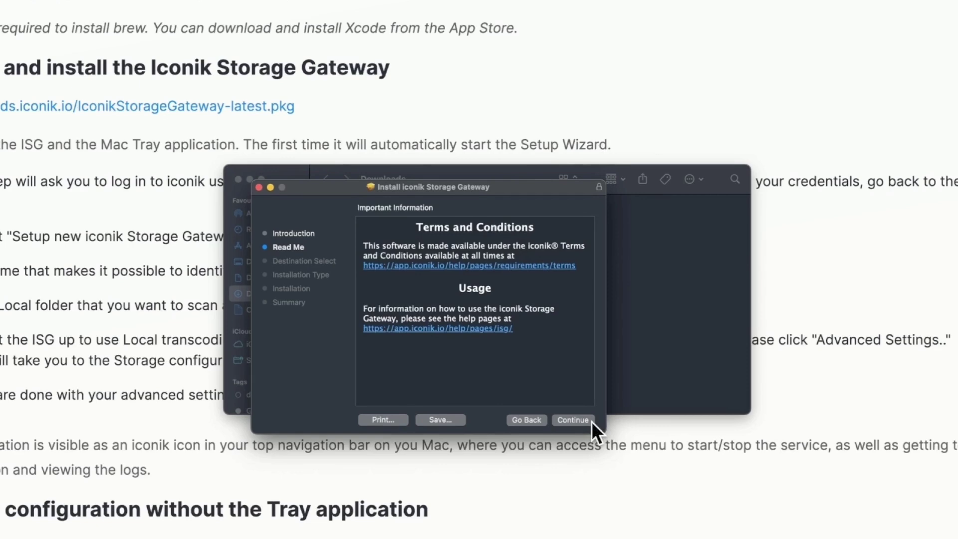
{"action": "left_click", "coordinate": [591, 421]}
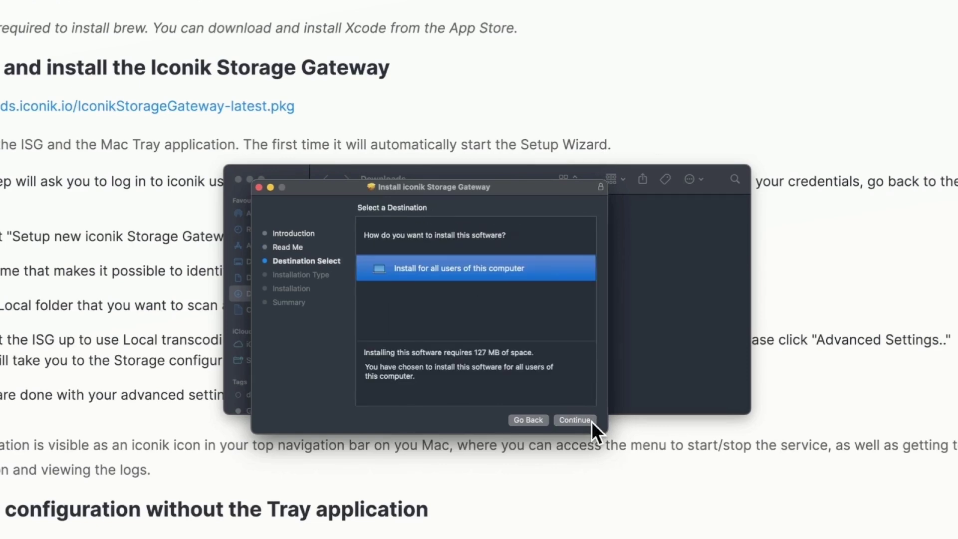
{"action": "left_click", "coordinate": [591, 421]}
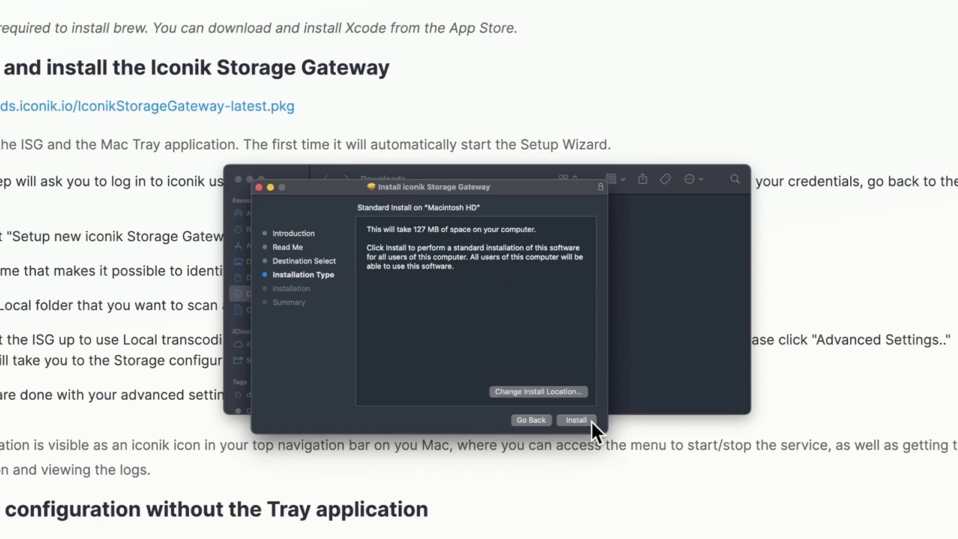
{"action": "left_click", "coordinate": [591, 420]}
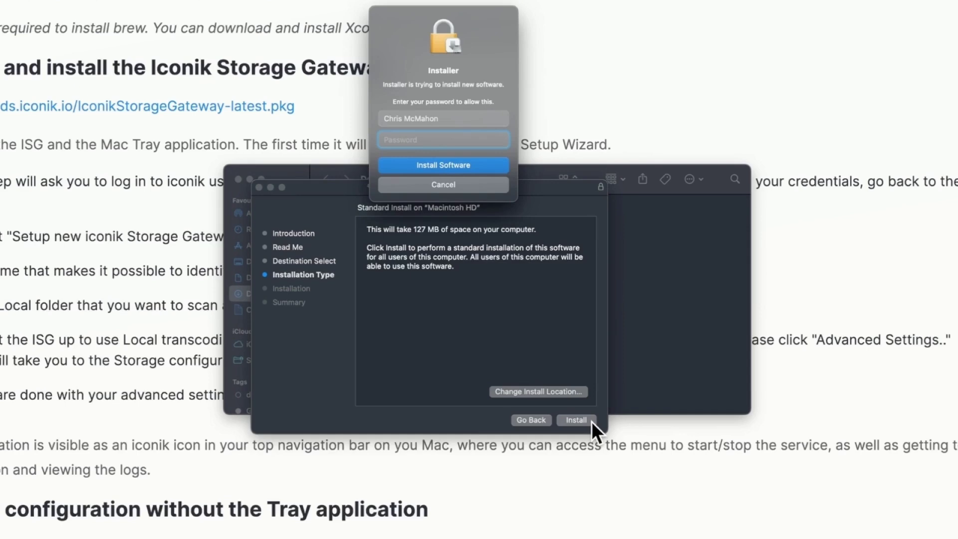
{"action": "type", "text": "****************"}
{"action": "key", "text": "Return"}
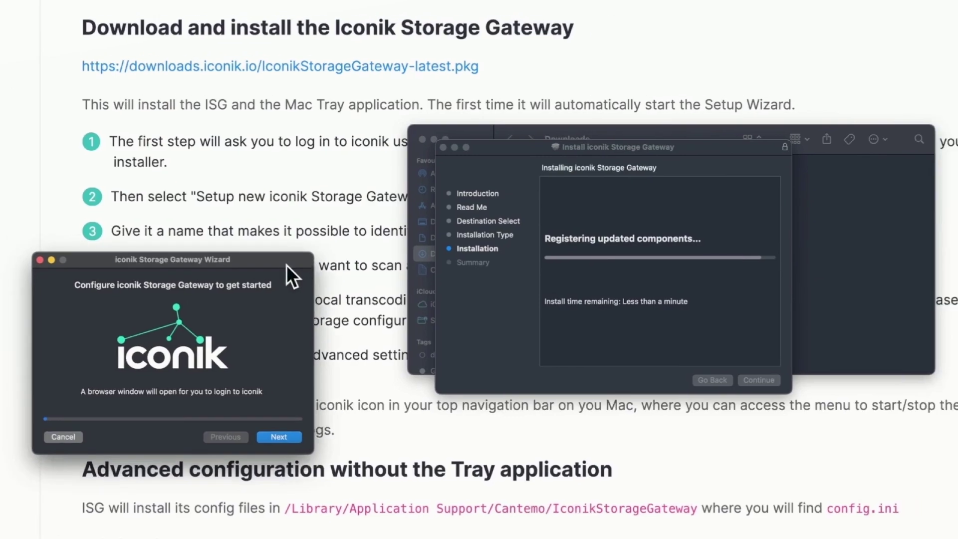
Step: Reposition the launched Setup Wizard window and open the gateway's menu-bar status menu
{"action": "left_click_drag", "start_coordinate": [292, 258], "coordinate": [752, 178]}
{"action": "left_click_drag", "start_coordinate": [564, 208], "coordinate": [576, 205]}
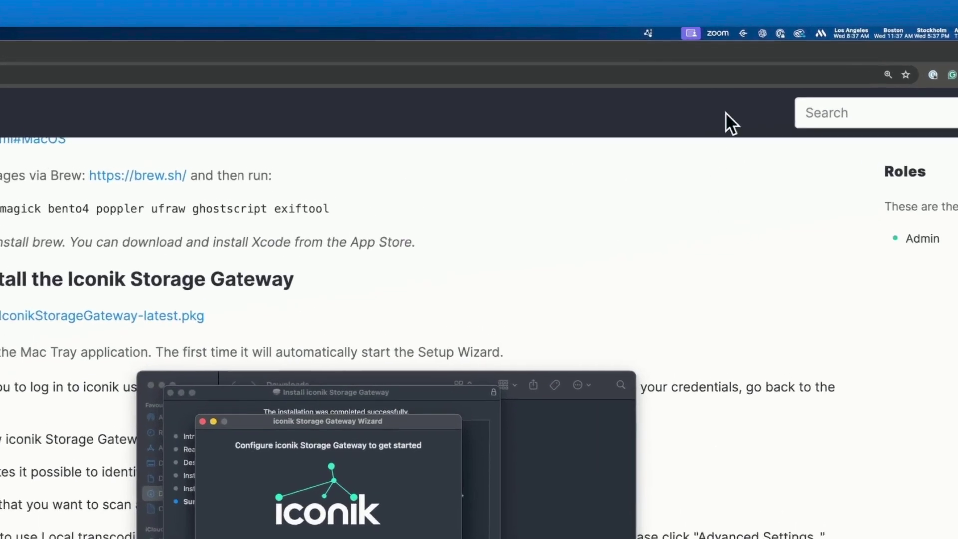
{"action": "left_click", "coordinate": [648, 33]}
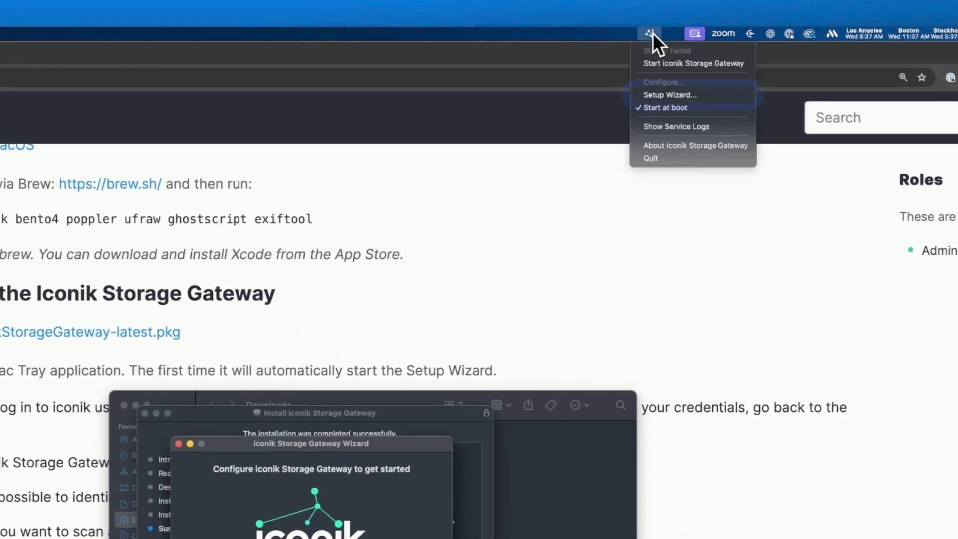
Step: Relaunch the Setup Wizard, log in to iconik in a maximised window, and allow the gateway application access
{"action": "left_click", "coordinate": [702, 95]}
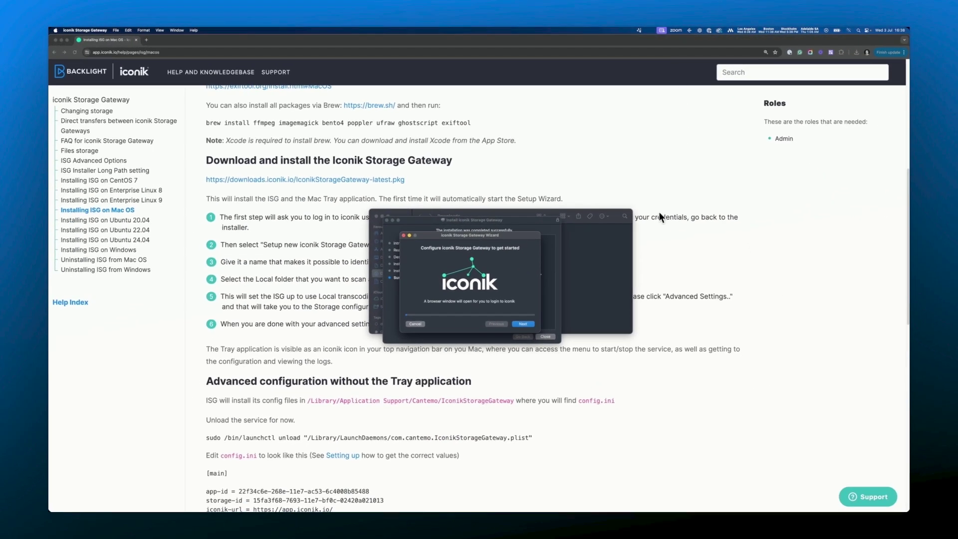
{"action": "left_click", "coordinate": [530, 324]}
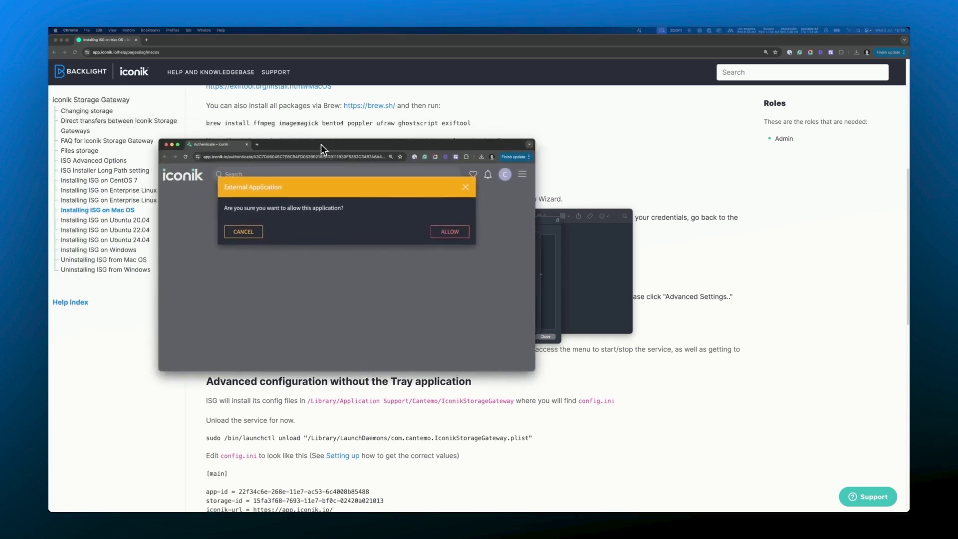
{"action": "left_click_drag", "start_coordinate": [320, 145], "coordinate": [438, 161]}
{"action": "double_click", "coordinate": [438, 161]}
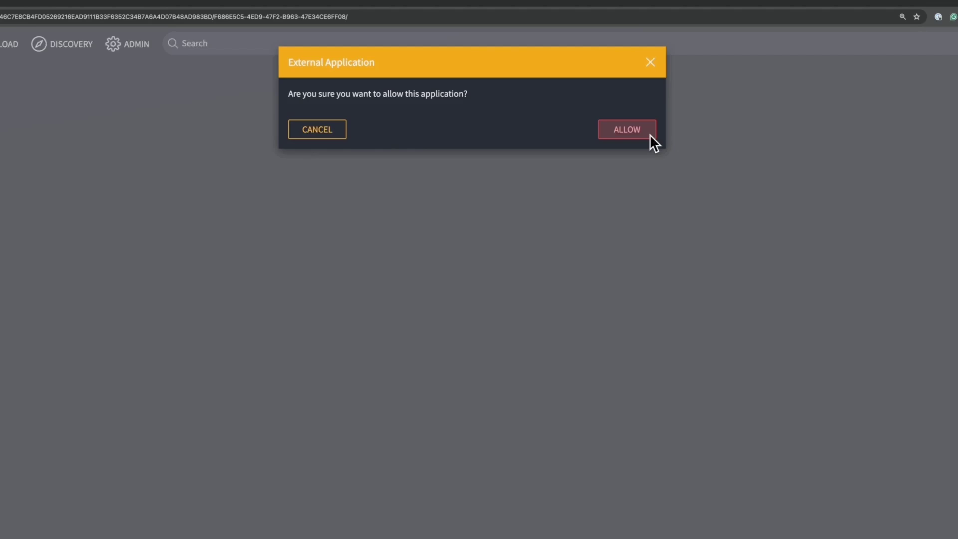
{"action": "left_click", "coordinate": [648, 132]}
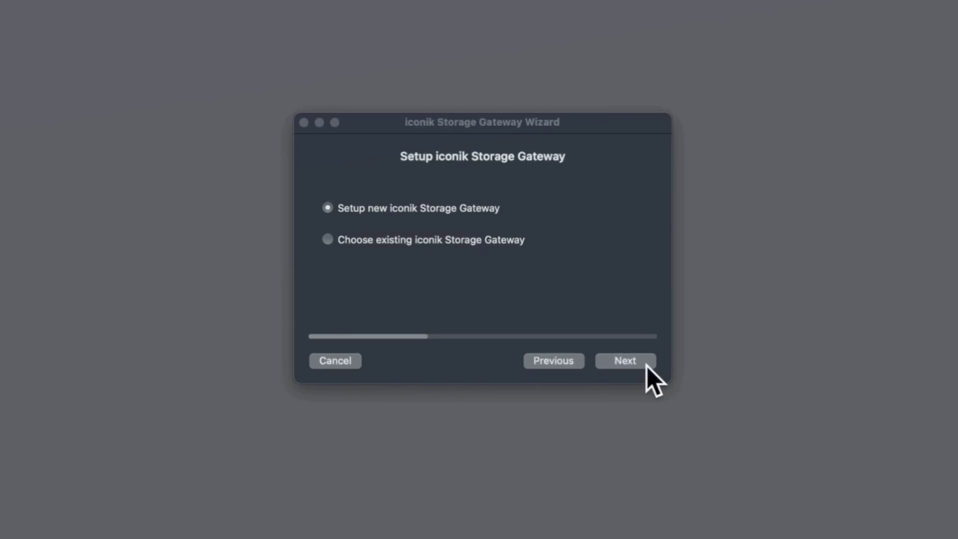
Step: Set up a new gateway named 'New Macbook ISG' plus the user's name, with local folder /Volumes/SSD
{"action": "left_click", "coordinate": [646, 366]}
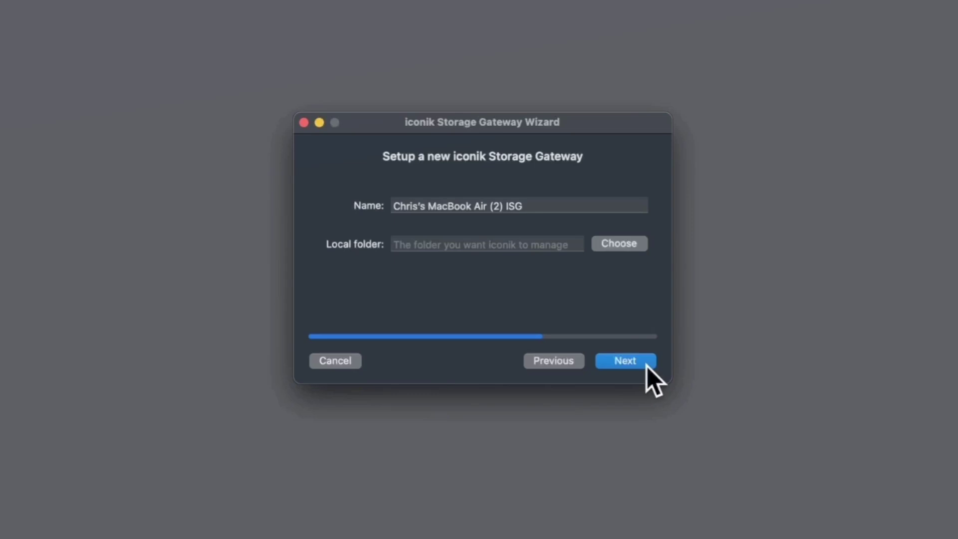
{"action": "left_click", "coordinate": [551, 205]}
{"action": "key", "text": "super+a"}
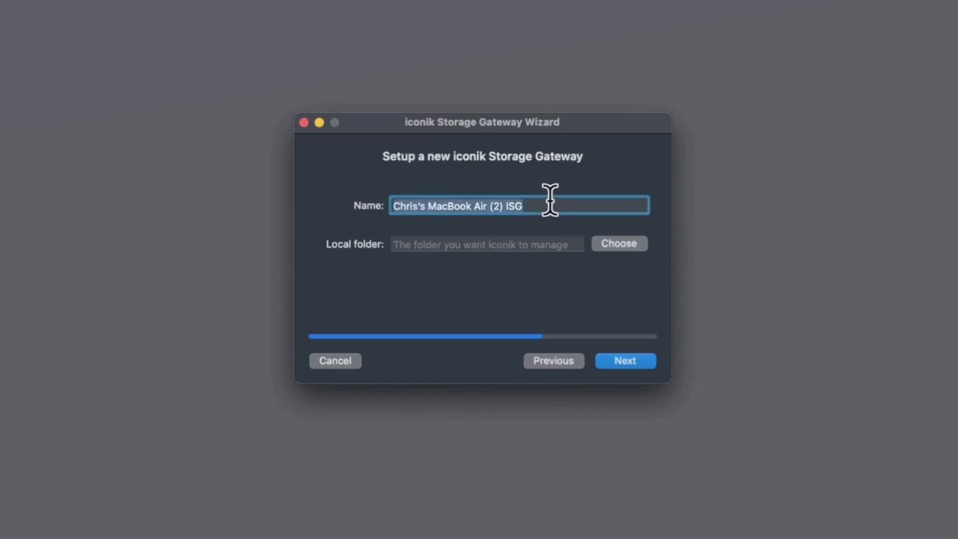
{"action": "type", "text": "New Macbook "}
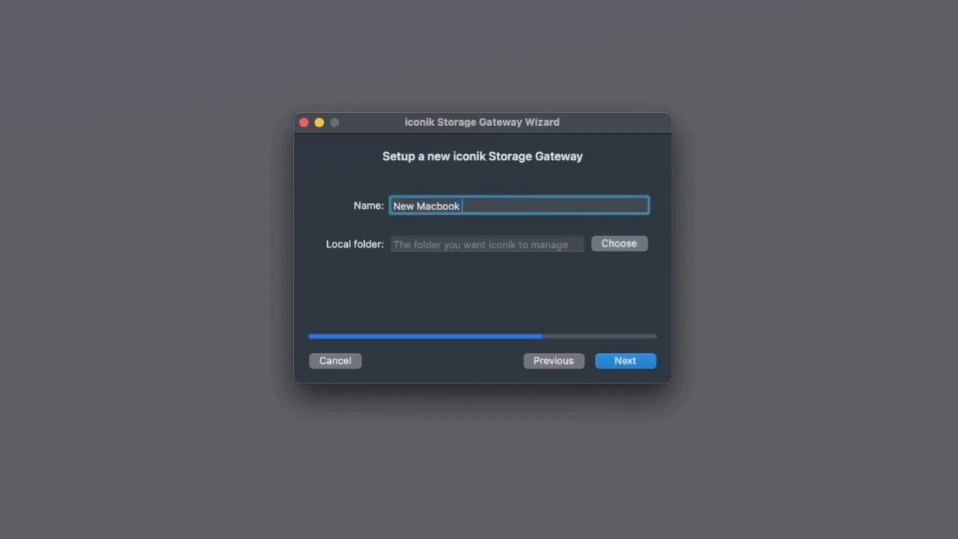
{"action": "type", "text": "ISG – Chris"}
{"action": "left_click", "coordinate": [488, 246]}
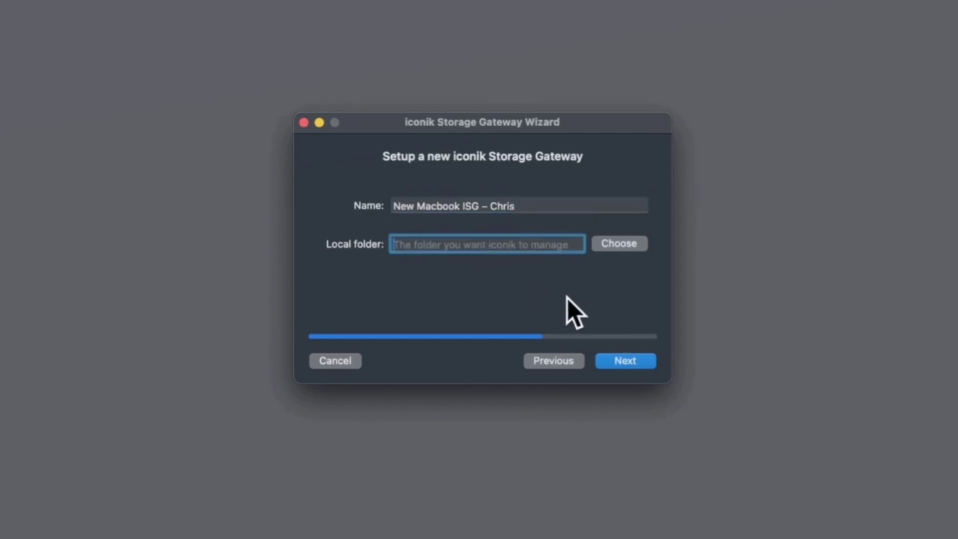
{"action": "type", "text": "/Volumes/SS"}
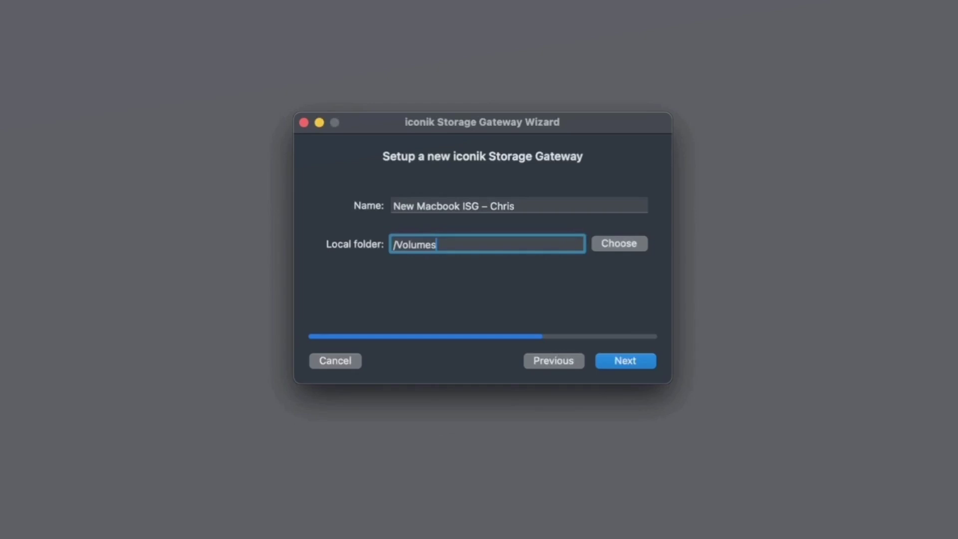
{"action": "type", "text": "D"}
Step: Finish the setup wizard, stop the iconik Storage Gateway service, and open its configuration
{"action": "left_click", "coordinate": [650, 362]}
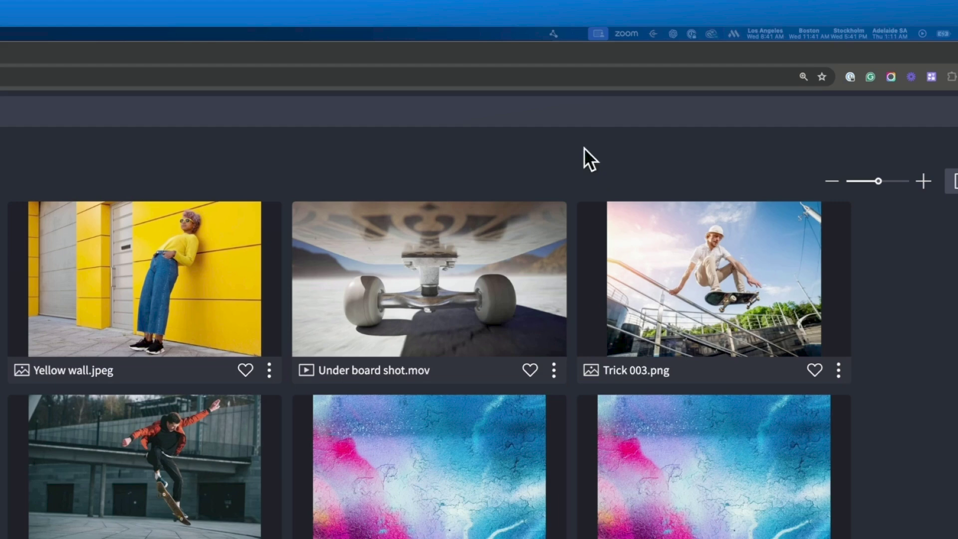
{"action": "left_click", "coordinate": [553, 34]}
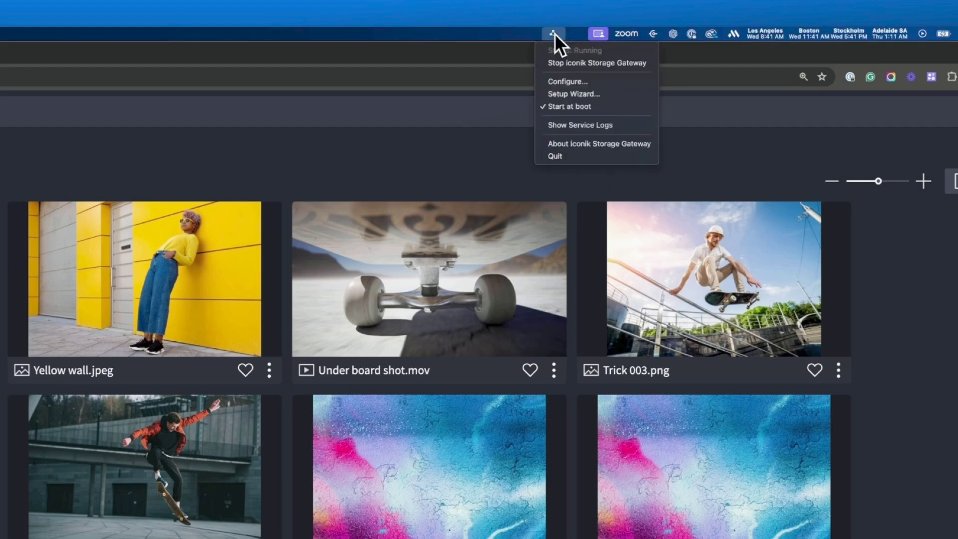
{"action": "left_click", "coordinate": [653, 63]}
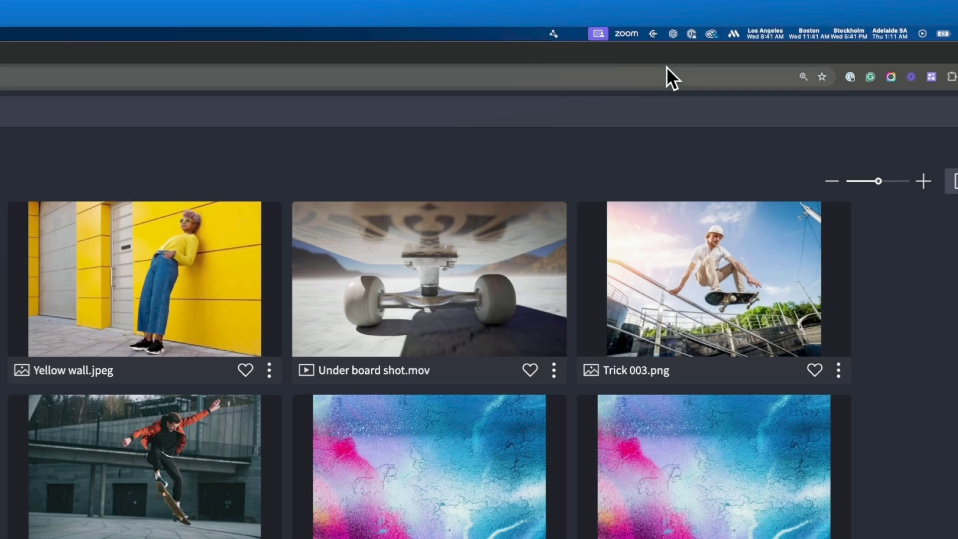
{"action": "left_click", "coordinate": [554, 33]}
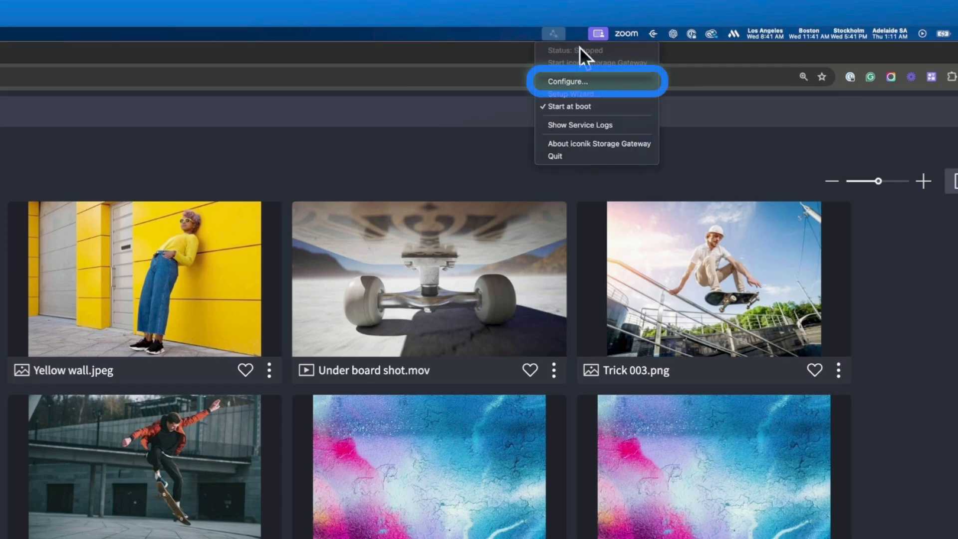
{"action": "left_click", "coordinate": [627, 79]}
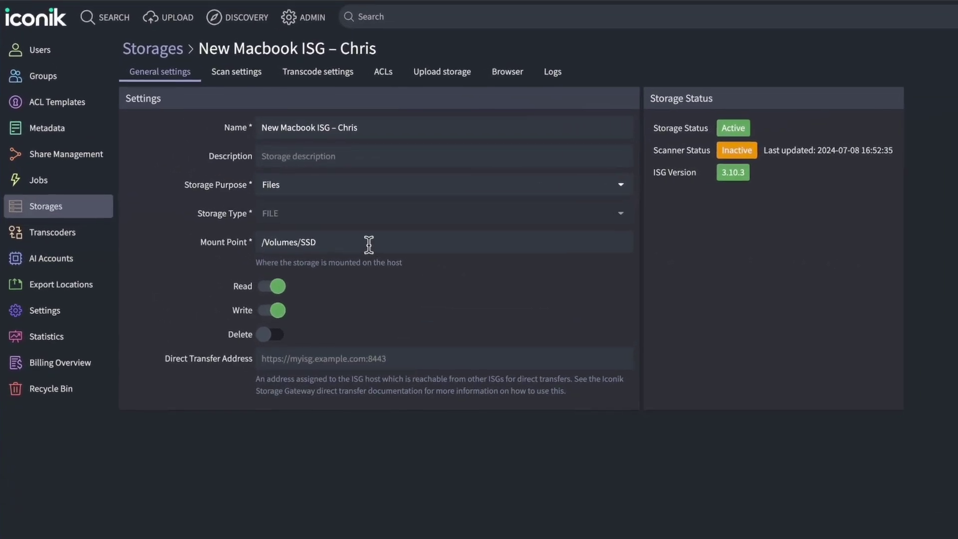
Step: Select the /Volumes/SSD mount point path in New Macbook ISG's General settings
{"action": "left_click", "coordinate": [286, 219]}
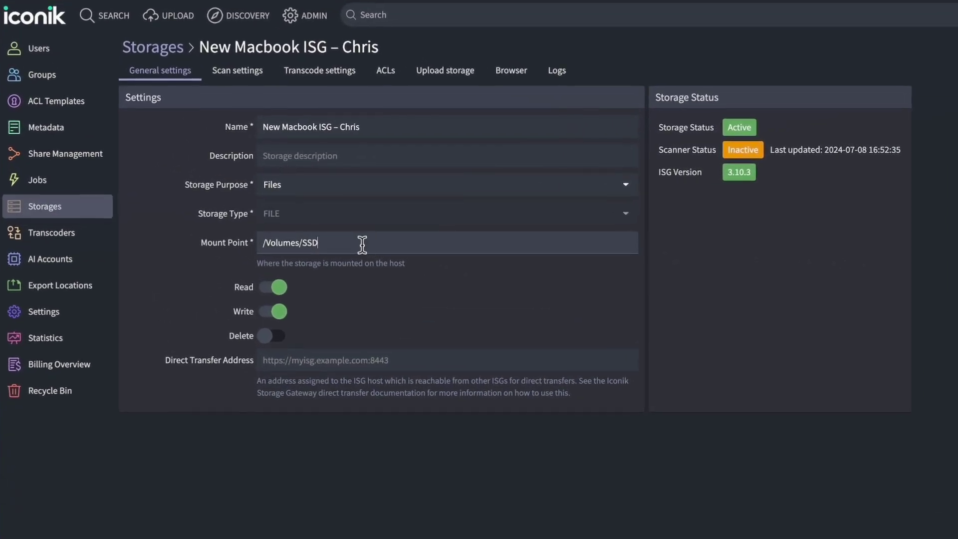
{"action": "left_click_drag", "start_coordinate": [362, 243], "coordinate": [256, 242]}
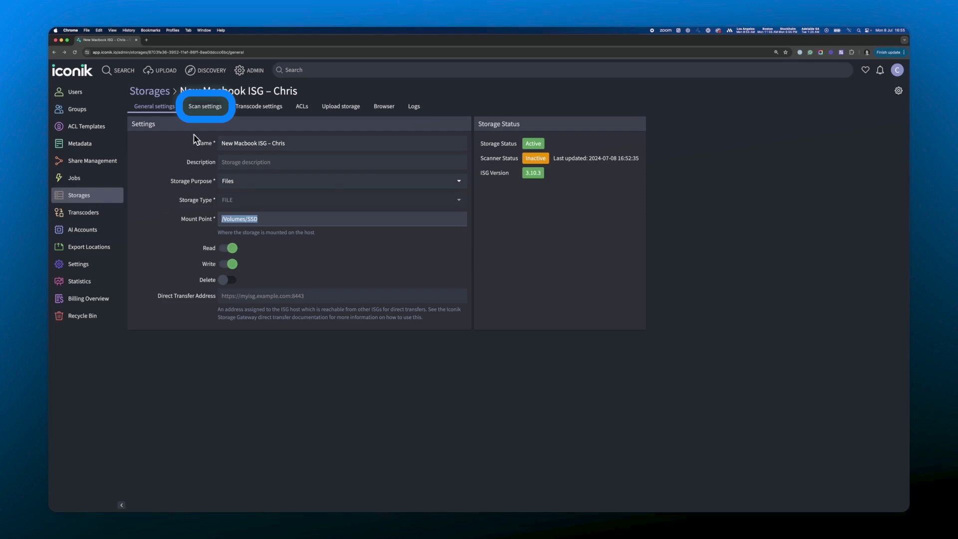
Step: Show the storage's Scan settings and place the Finder window beside the form
{"action": "left_click", "coordinate": [212, 113]}
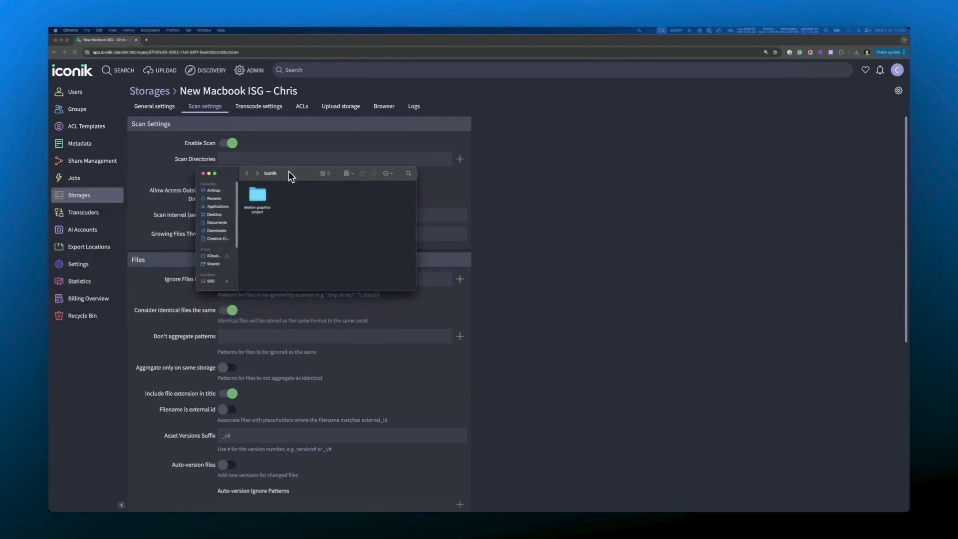
{"action": "left_click_drag", "start_coordinate": [288, 175], "coordinate": [421, 206]}
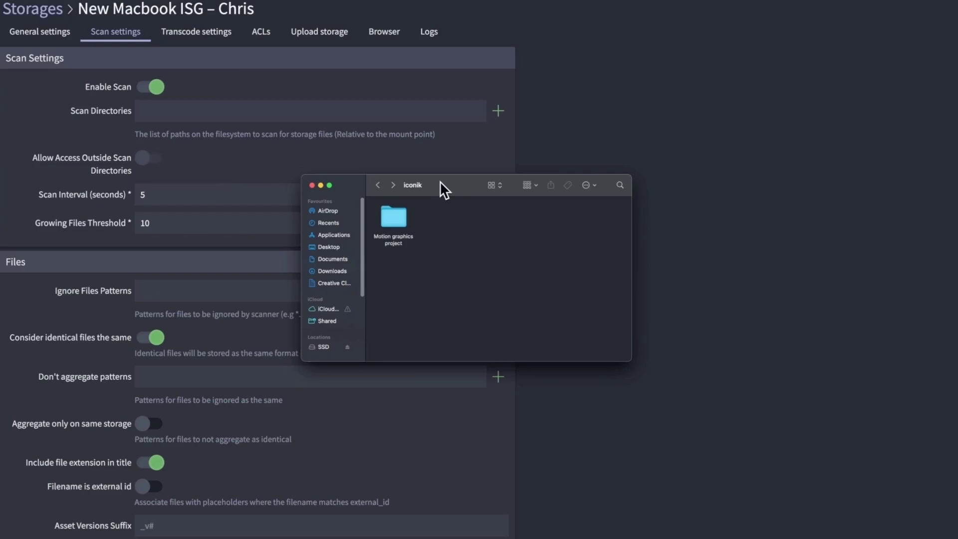
Step: Open the Motion graphics project folder and Quick Look the Shot 002.mp4 clip
{"action": "double_click", "coordinate": [394, 239]}
{"action": "left_click", "coordinate": [451, 236]}
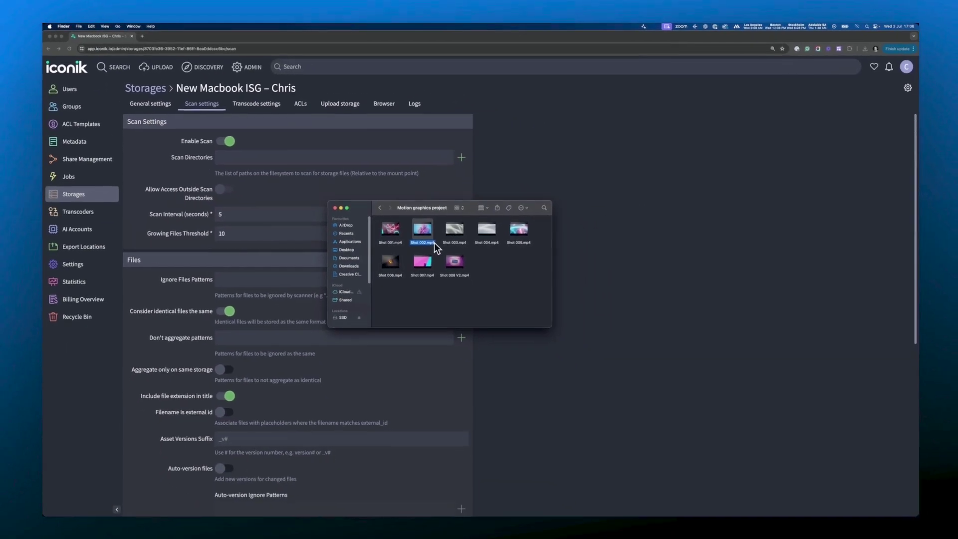
{"action": "key", "text": "space"}
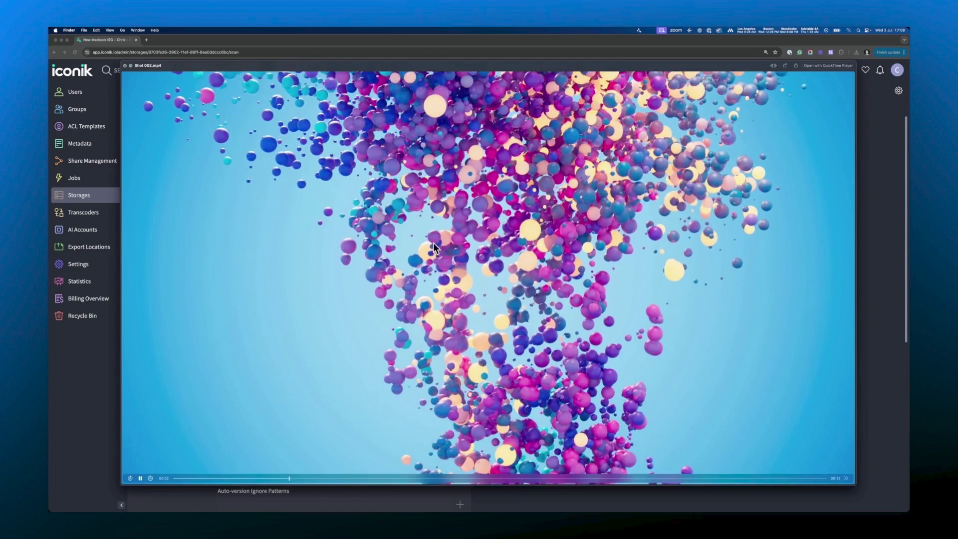
{"action": "key", "text": "space"}
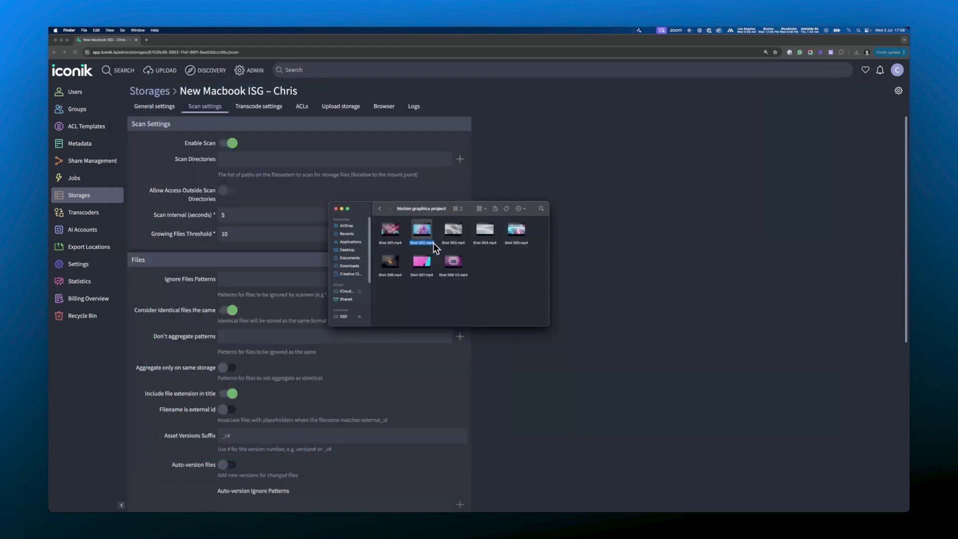
Step: Back in the iconik folder, copy the Motion graphics project folder's pathname
{"action": "left_click", "coordinate": [380, 209]}
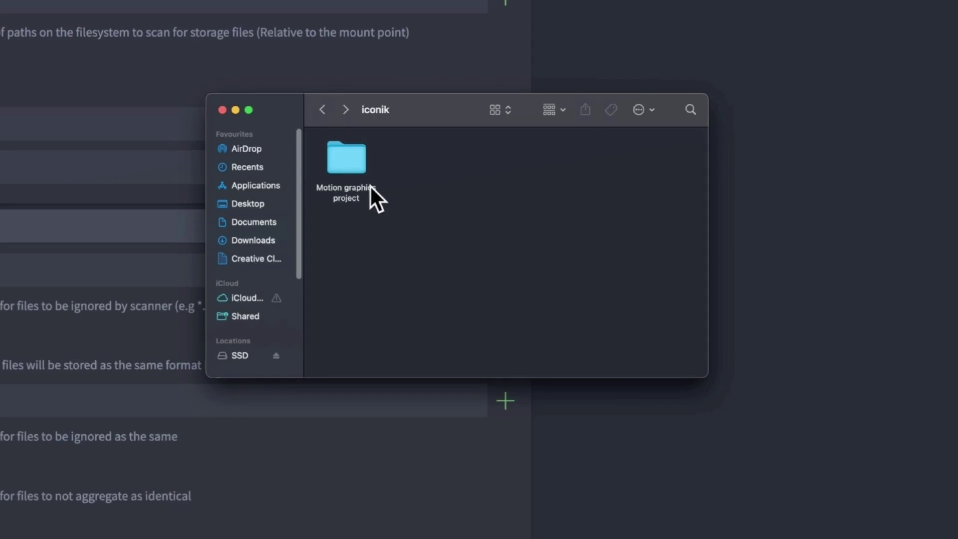
{"action": "left_click", "coordinate": [369, 184]}
{"action": "right_click", "coordinate": [370, 185]}
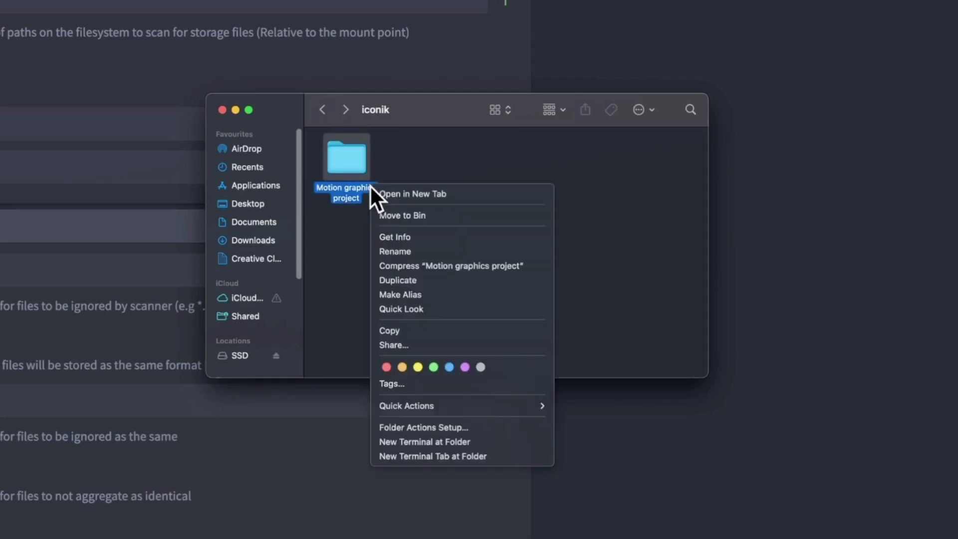
{"action": "key", "text": "alt"}
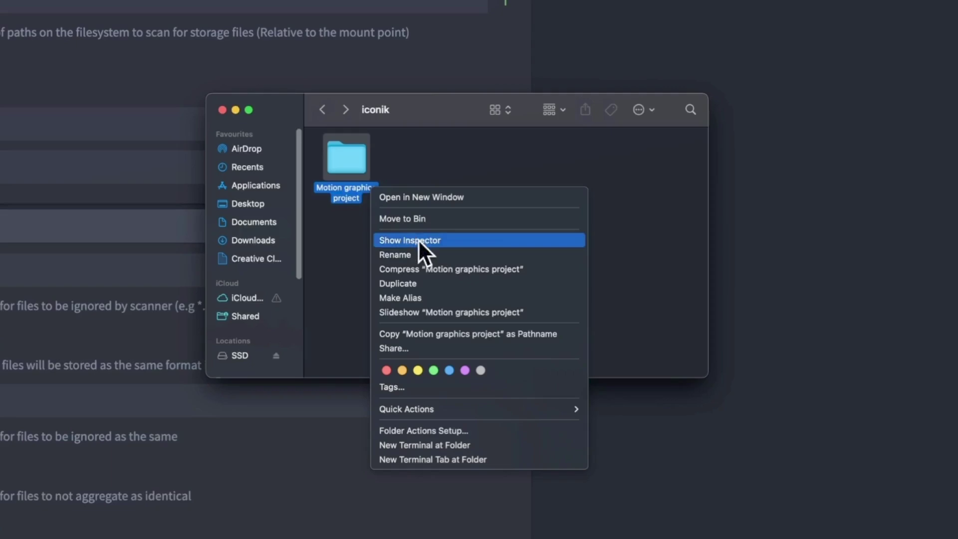
{"action": "left_click", "coordinate": [561, 333]}
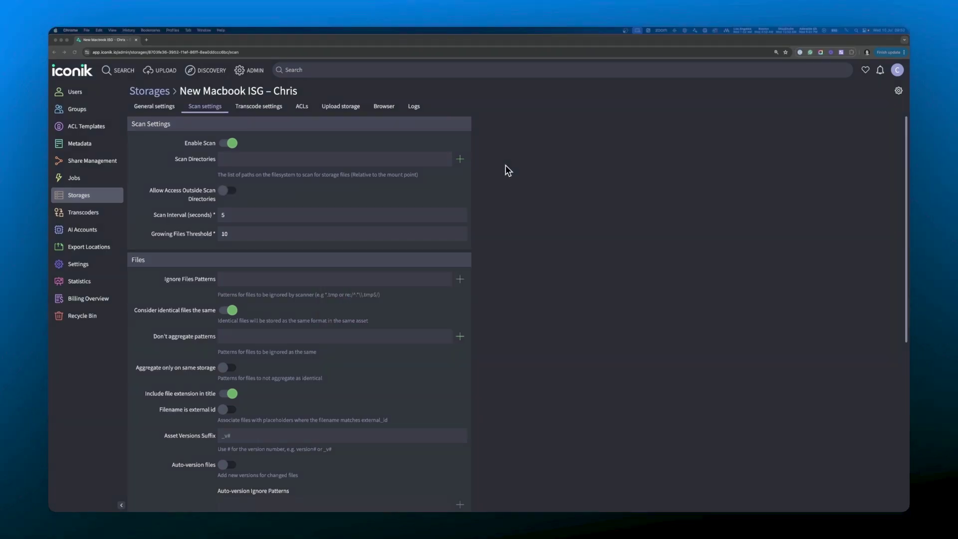
Step: Add iconik/Motion graphics project as a scan directory, stripping the /Volumes/SSD/ prefix
{"action": "left_click", "coordinate": [395, 159]}
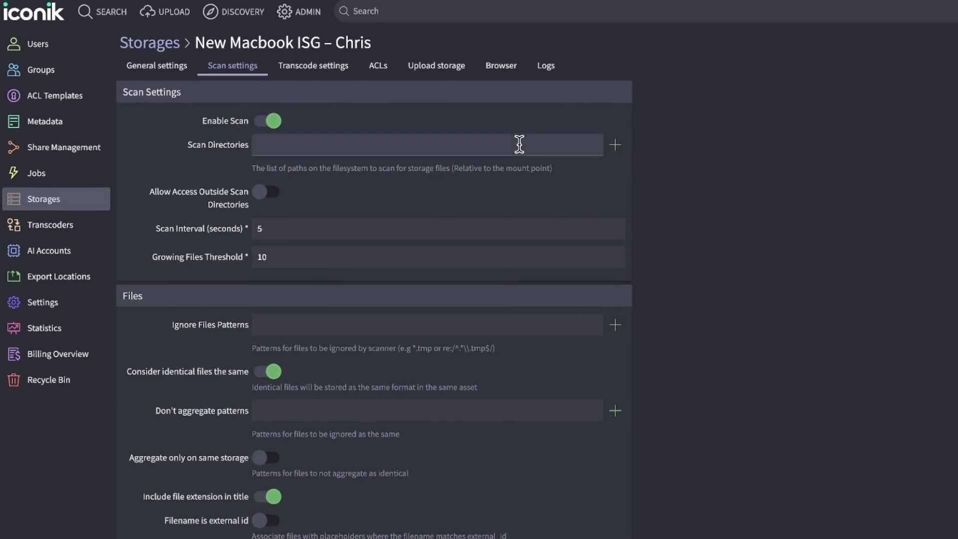
{"action": "type", "text": "/Volumes/SSD/iconik/Motion graphics project"}
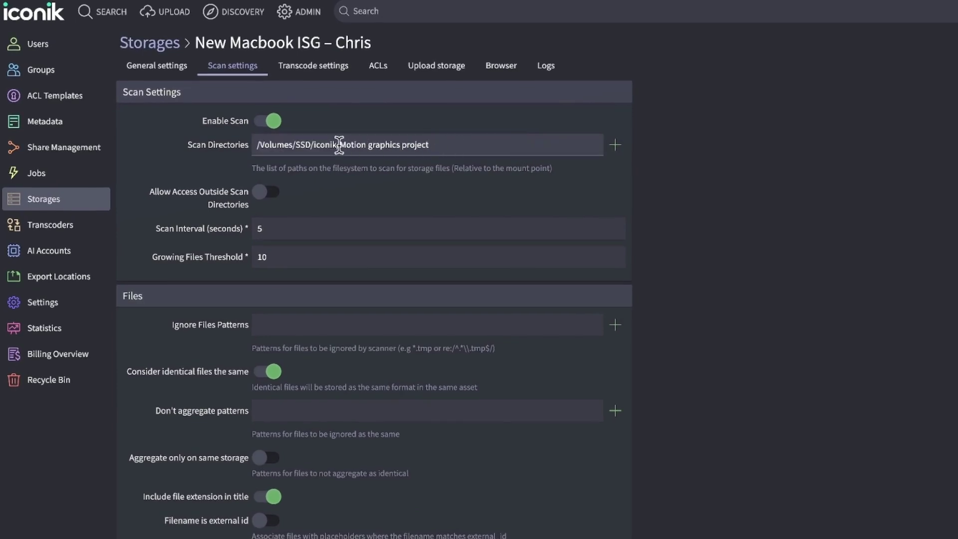
{"action": "left_click_drag", "start_coordinate": [313, 144], "coordinate": [256, 143]}
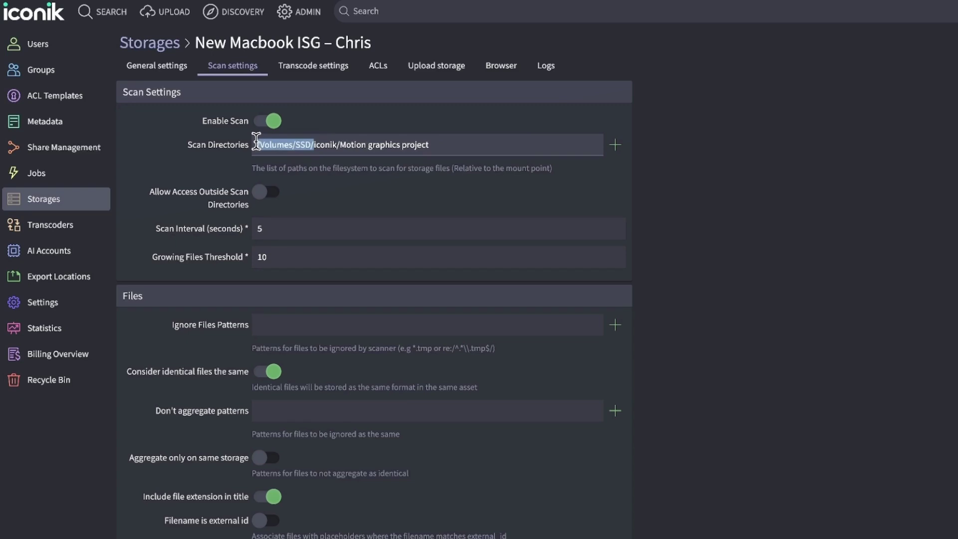
{"action": "key", "text": "BackSpace"}
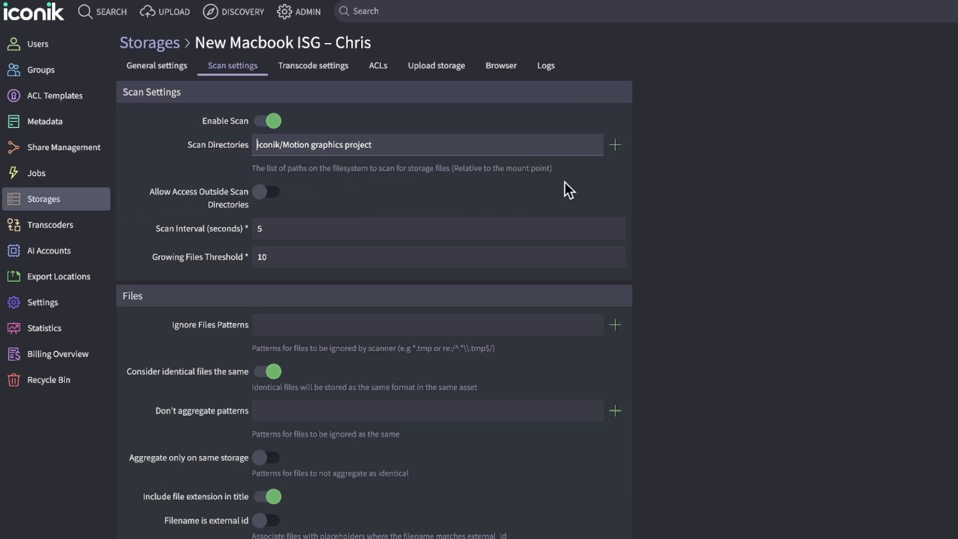
{"action": "left_click", "coordinate": [615, 145]}
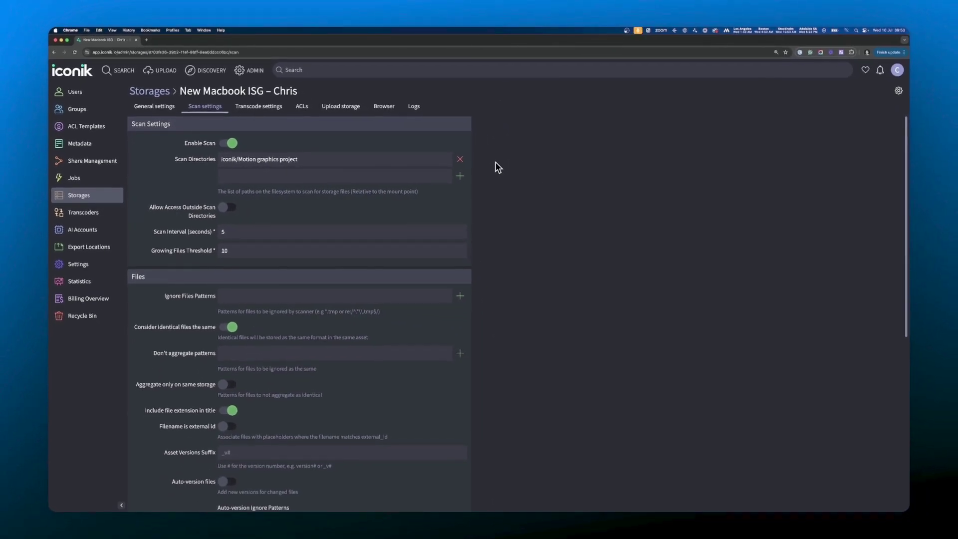
Step: Save the scan settings with UPDATE at the bottom of the form
{"action": "scroll", "coordinate": [497, 167], "scroll_direction": "down", "scroll_amount": 6}
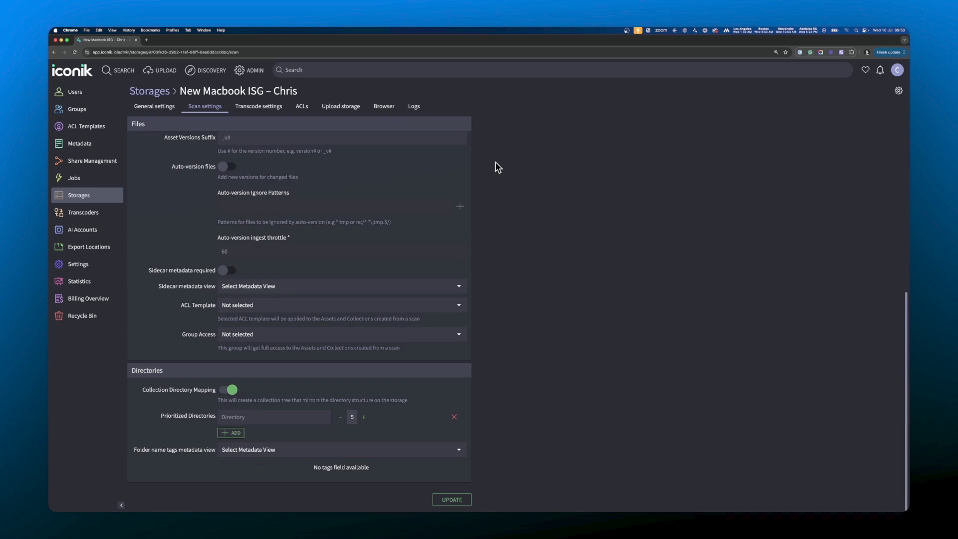
{"action": "left_click", "coordinate": [468, 499]}
{"action": "scroll", "coordinate": [551, 448], "scroll_direction": "up", "scroll_amount": 10}
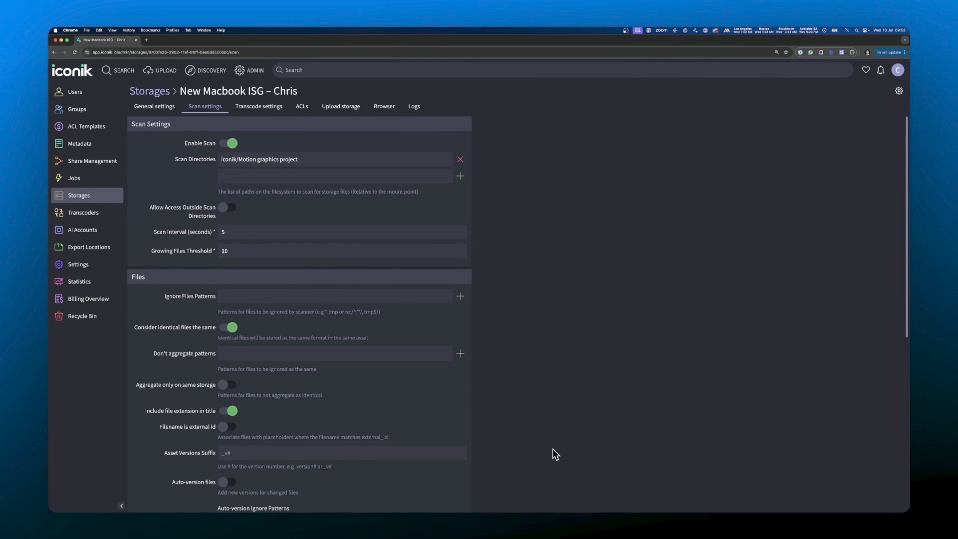
Step: Review the ACLs, Upload storage and Transcode settings tabs, then return to General settings
{"action": "left_click", "coordinate": [303, 106]}
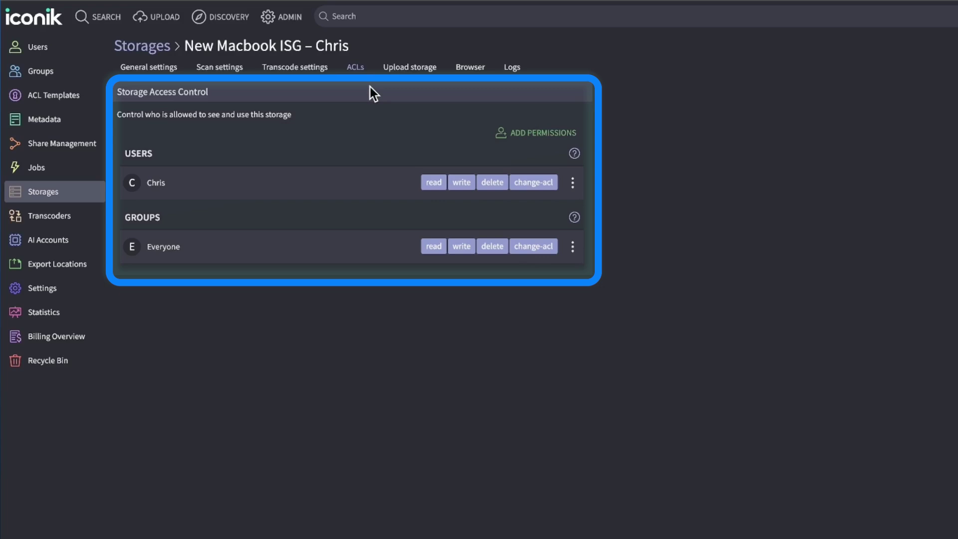
{"action": "left_click", "coordinate": [429, 74]}
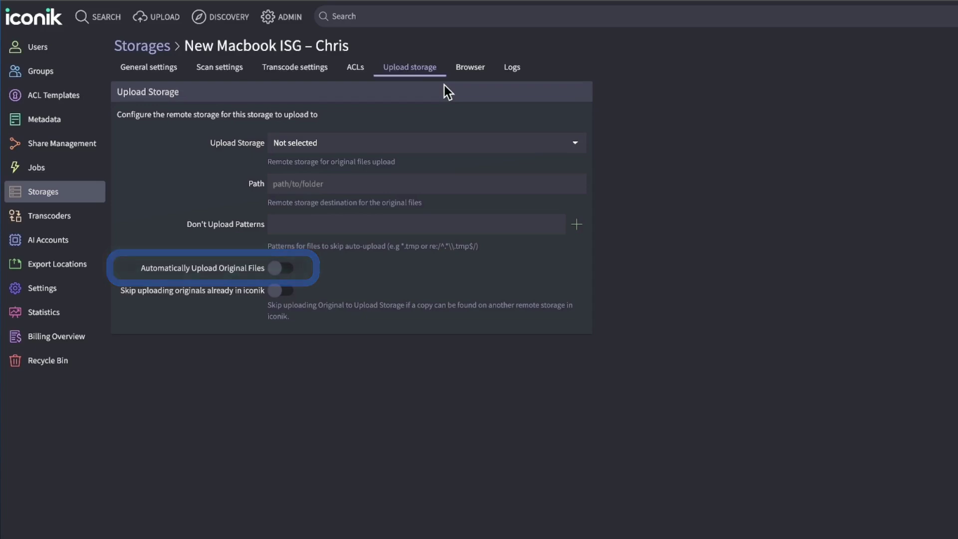
{"action": "left_click", "coordinate": [319, 70]}
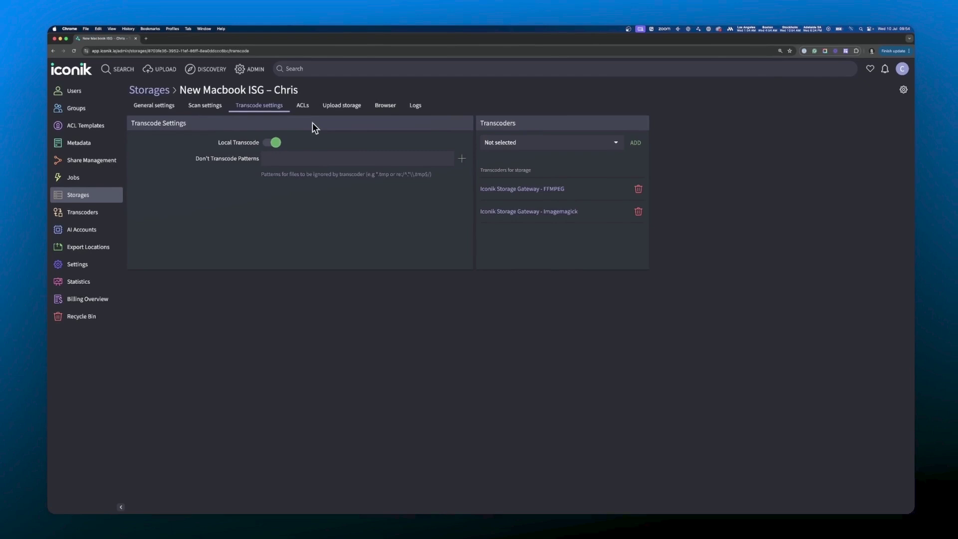
{"action": "left_click", "coordinate": [156, 107]}
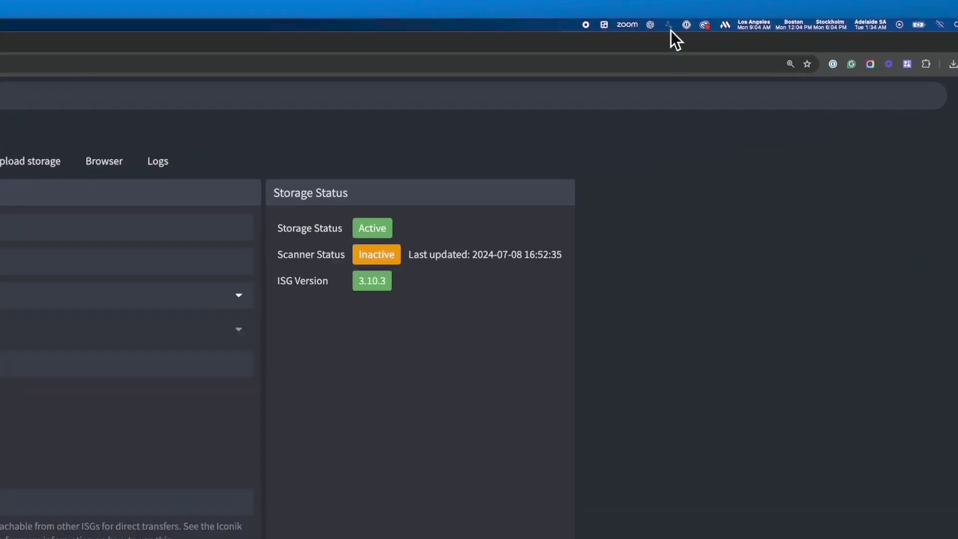
Step: Start the gateway, refresh search results to 61 items, and open Shot 002.mp4
{"action": "left_click", "coordinate": [698, 30]}
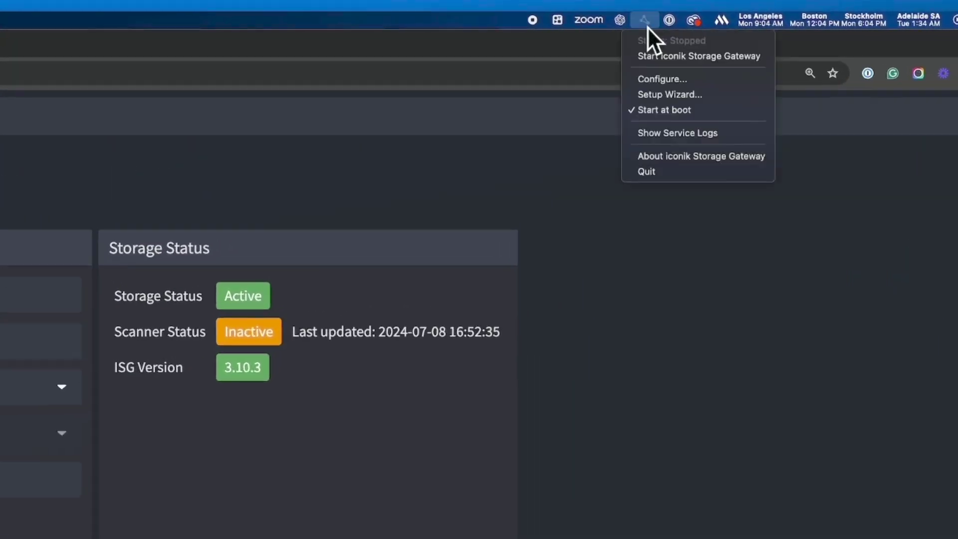
{"action": "left_click", "coordinate": [768, 56]}
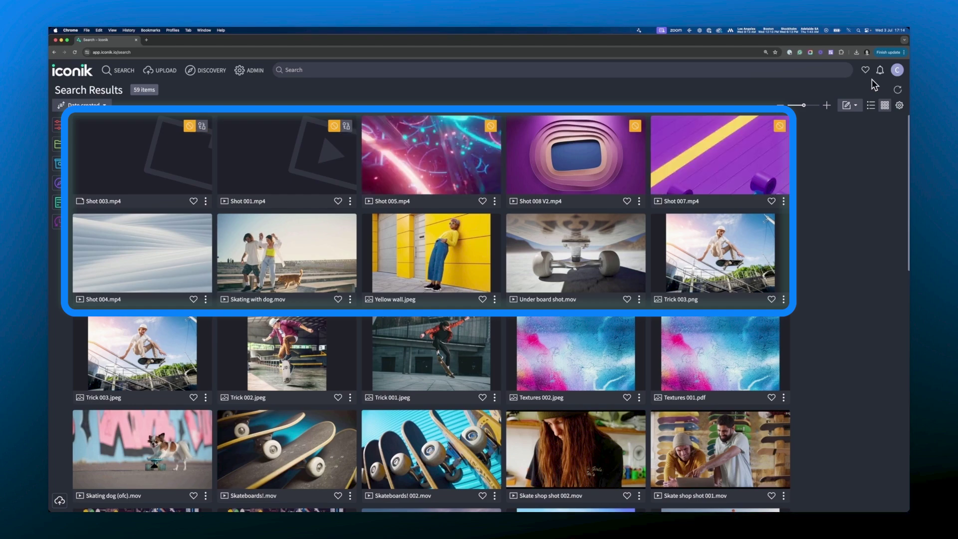
{"action": "left_click", "coordinate": [895, 87]}
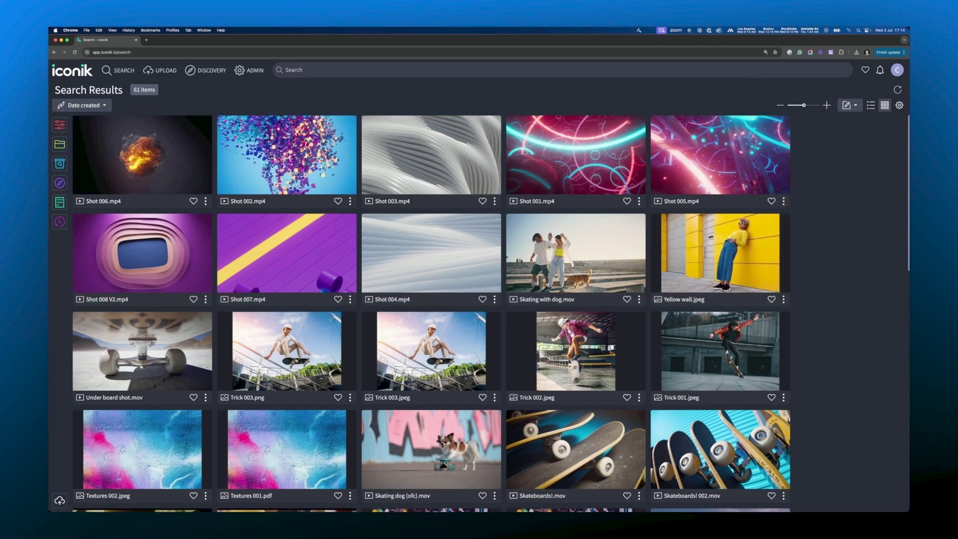
{"action": "left_click", "coordinate": [342, 154]}
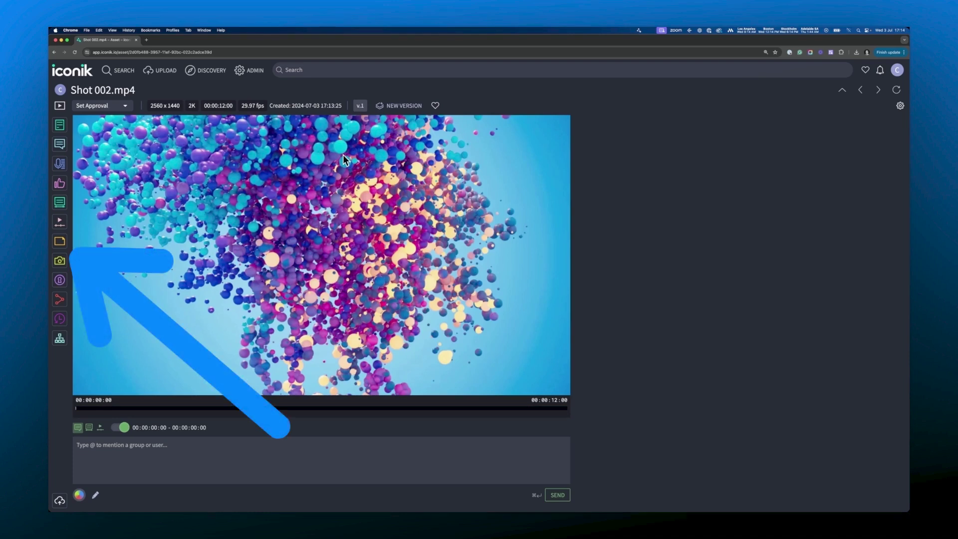
Step: Show Shot 002.mp4's Files panel, confirming its 17.23 MB original is on New Macbook ISG
{"action": "left_click", "coordinate": [56, 246]}
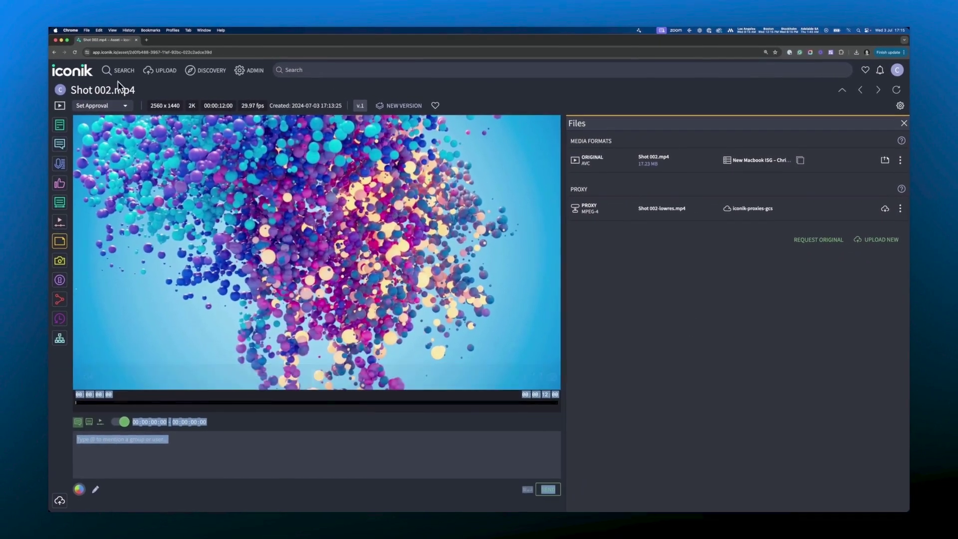
Step: Return to the 61-item Search Results via the iconik logo
{"action": "left_click", "coordinate": [89, 72]}
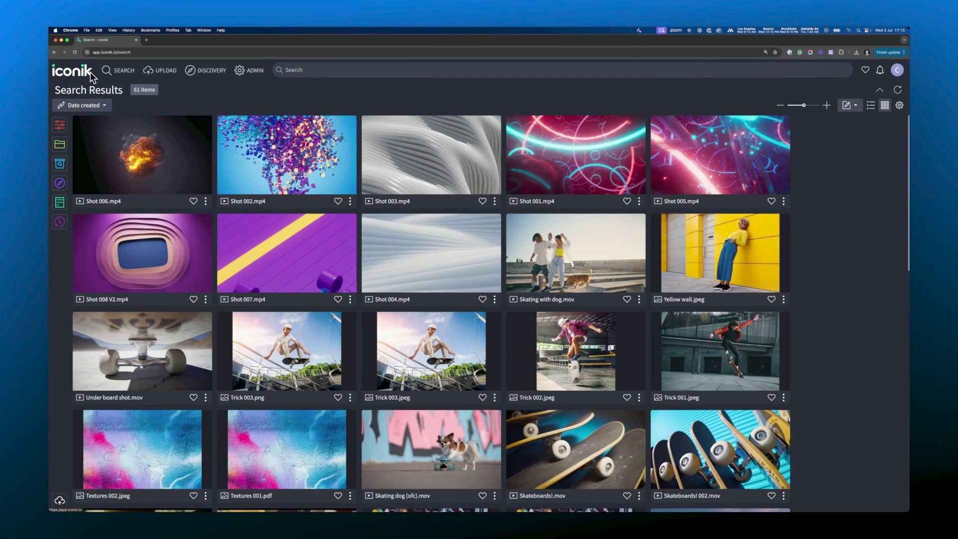